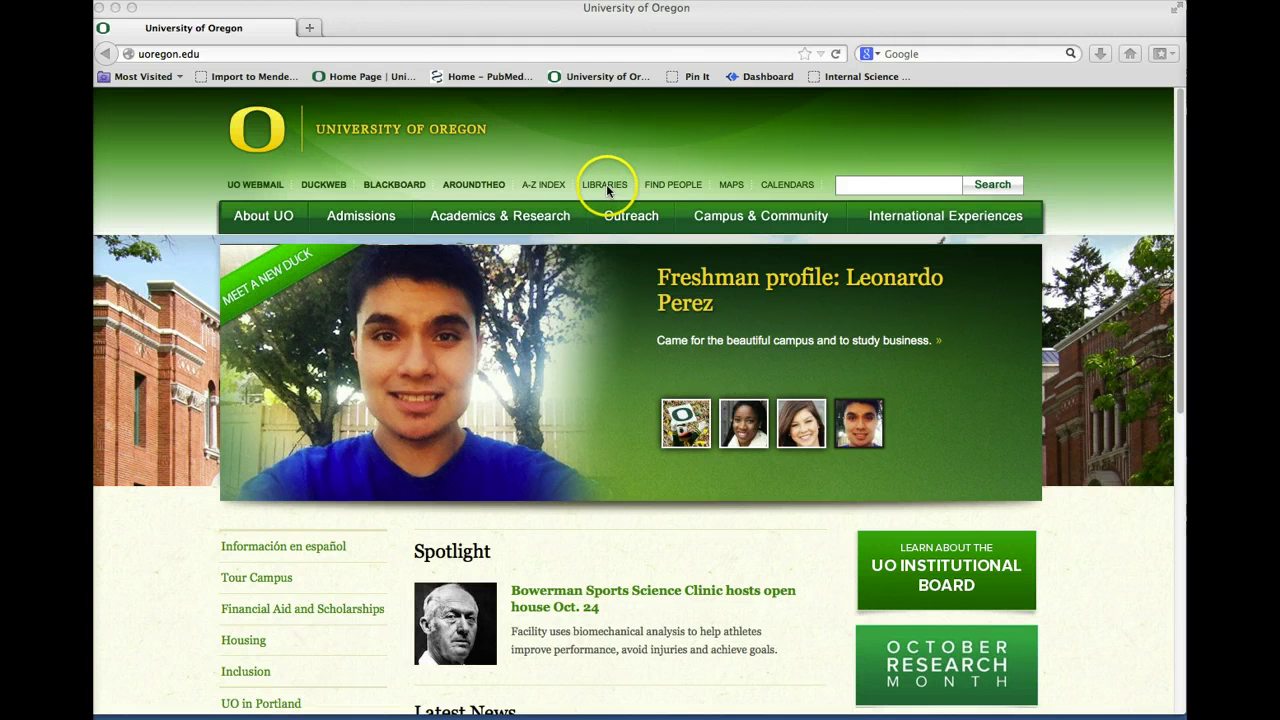
Open the Human Physiology research guide from the UO Libraries' Research Guides for graduate students.
click(597, 189)
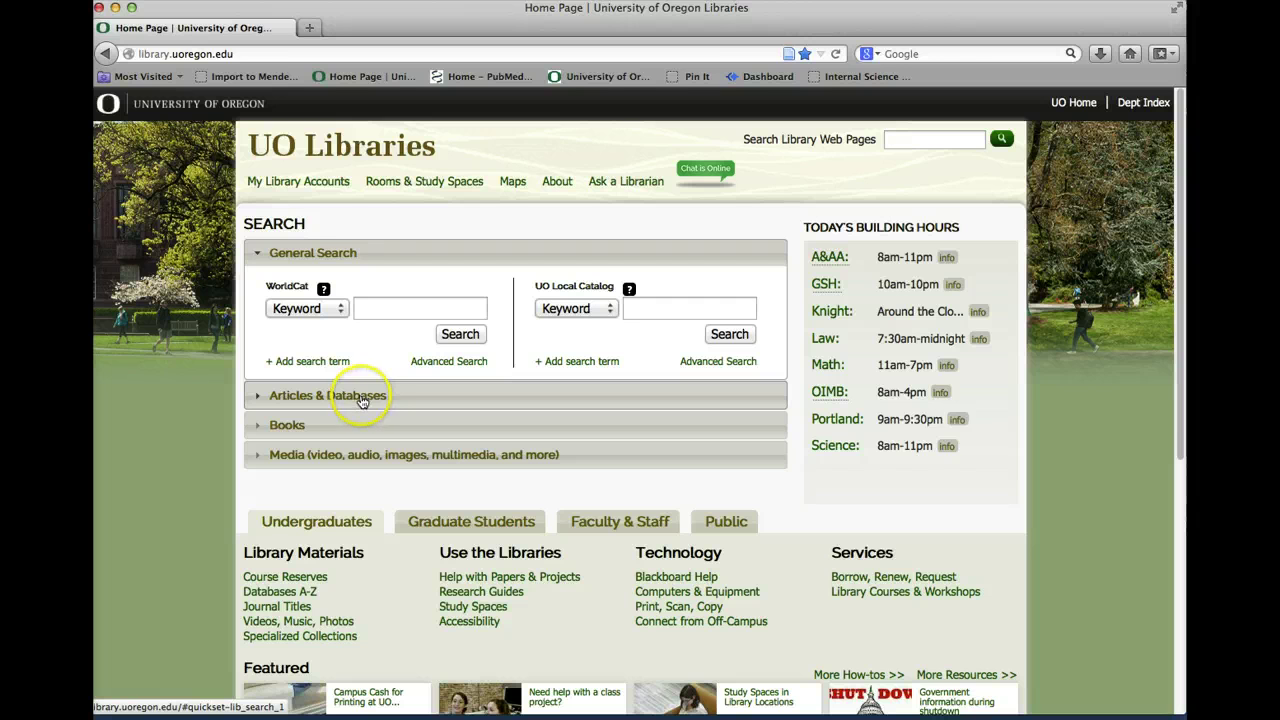
click(470, 528)
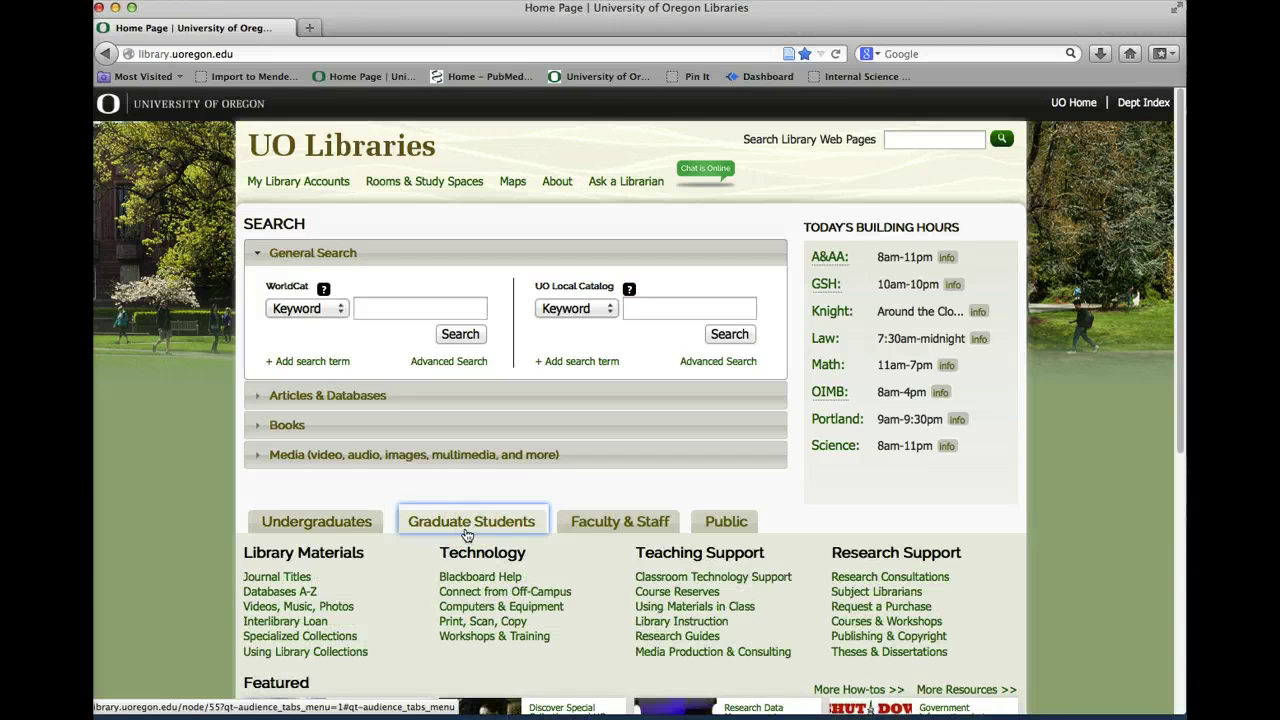
click(685, 637)
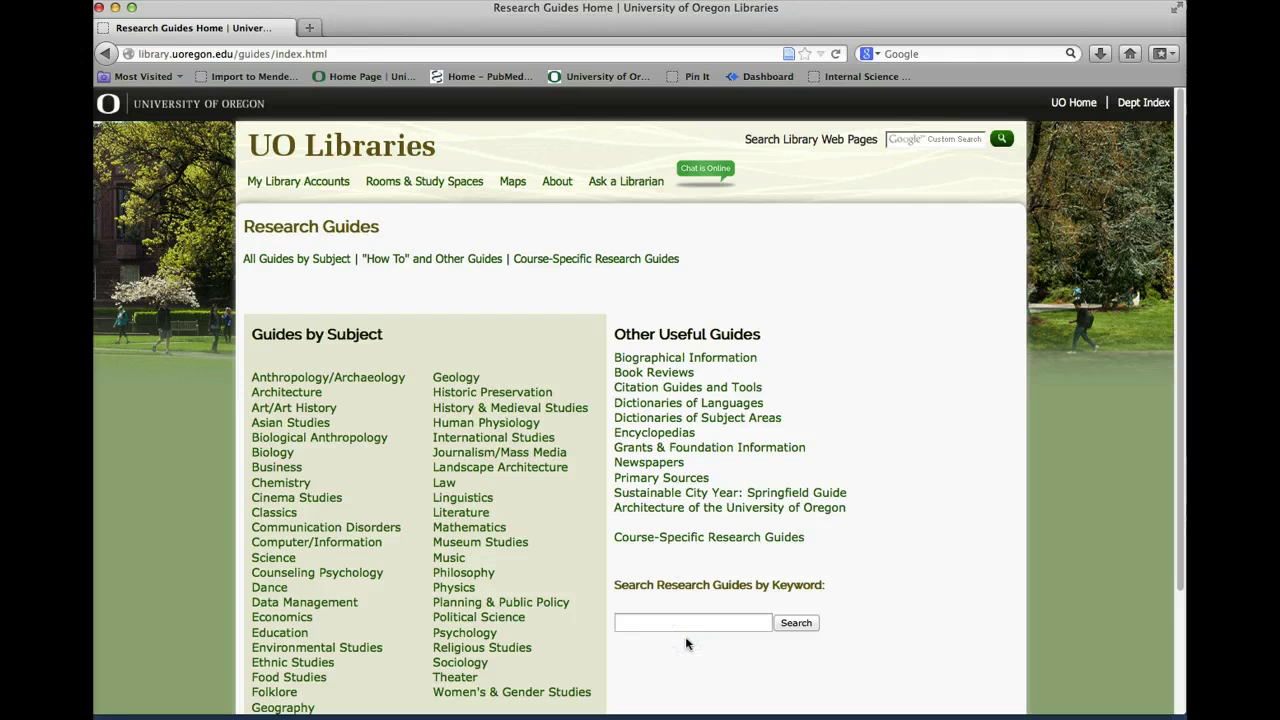
click(482, 425)
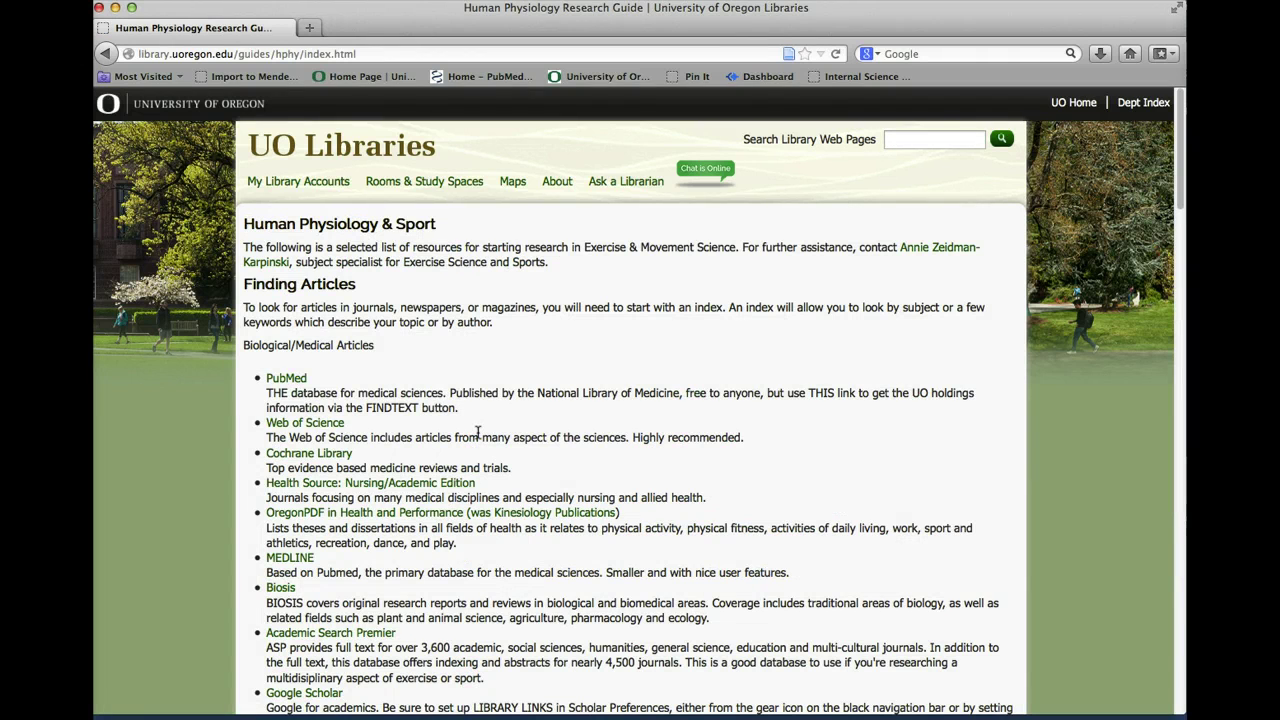
Open Web of Science from the guide, dismiss the proxy notice, and search for the topic "concussions".
click(320, 424)
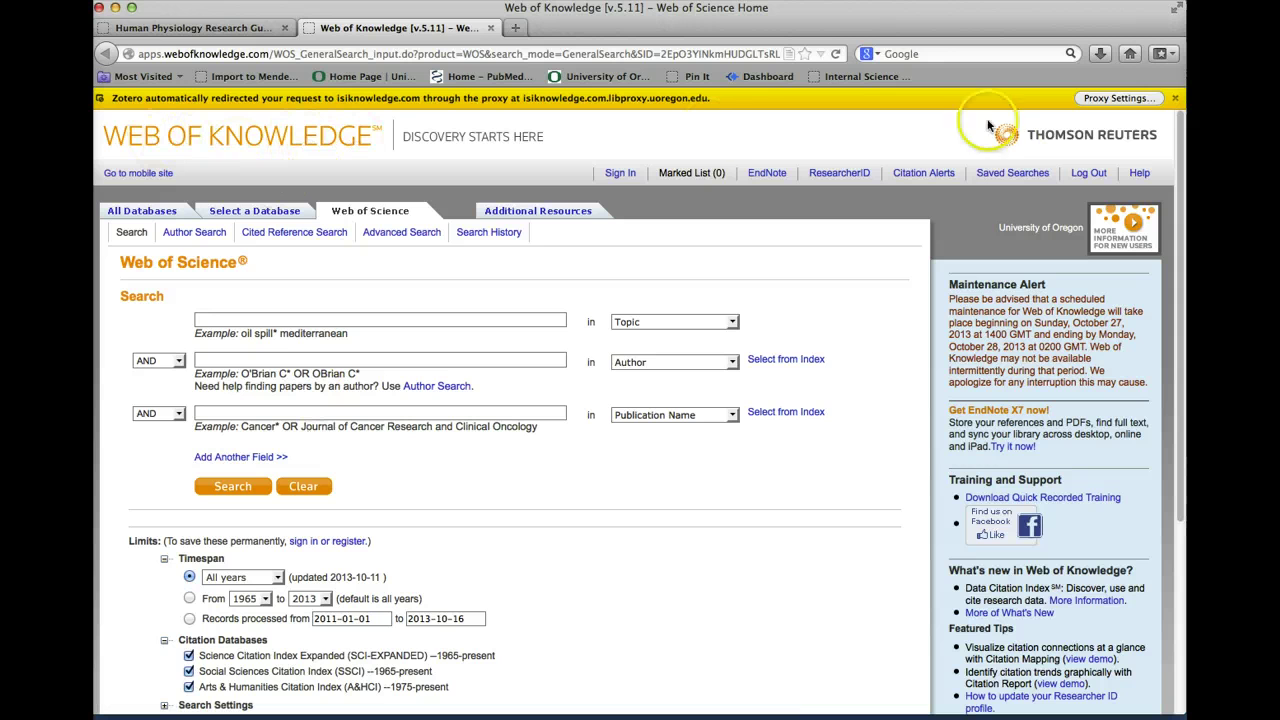
click(1168, 103)
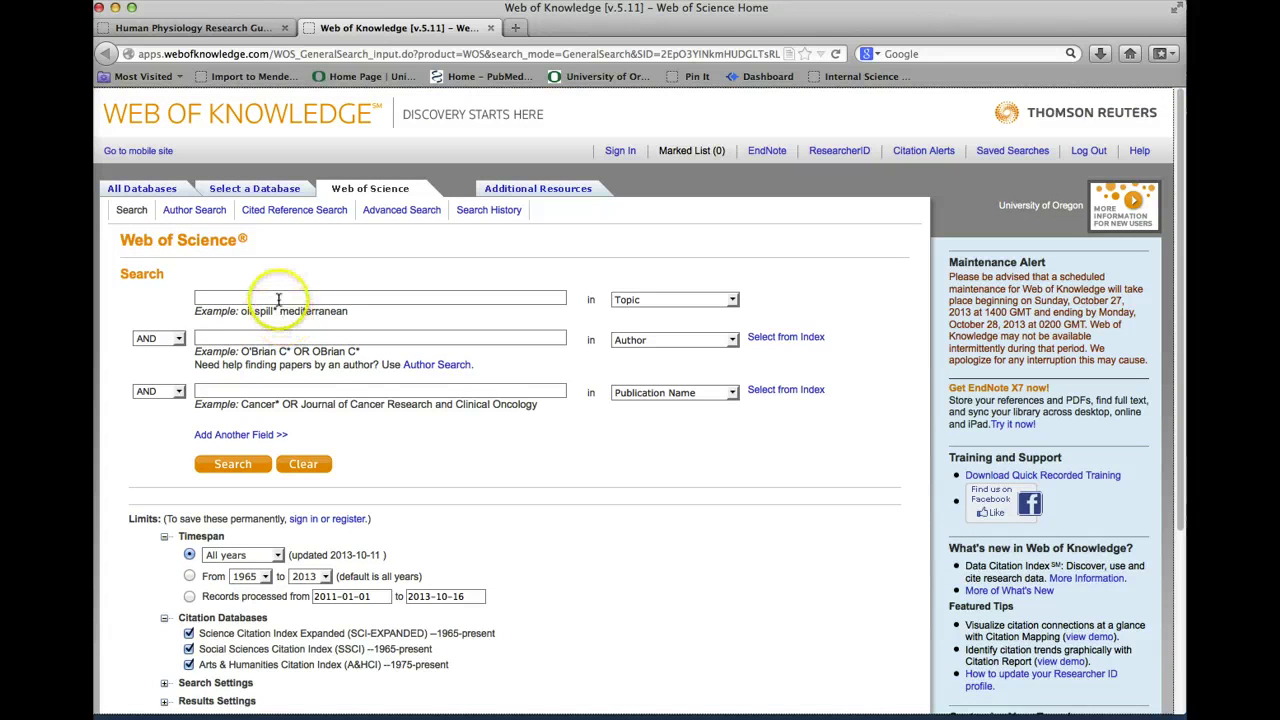
click(281, 298)
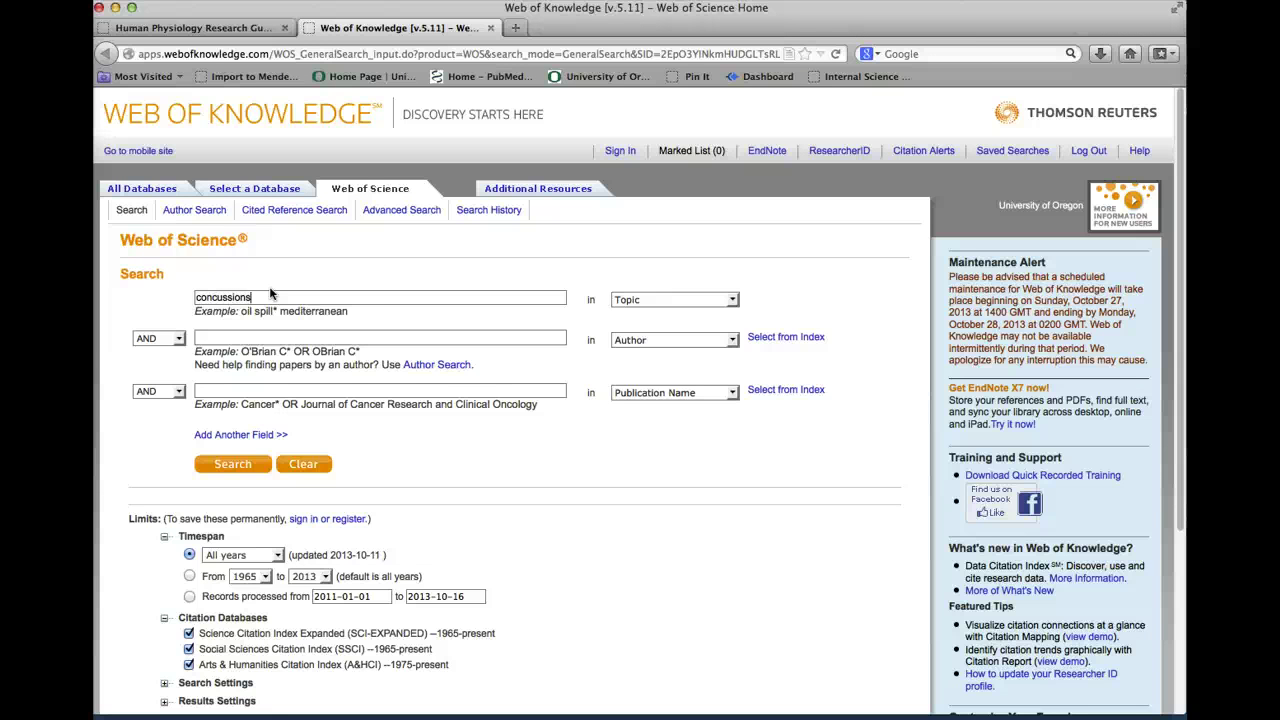
click(230, 465)
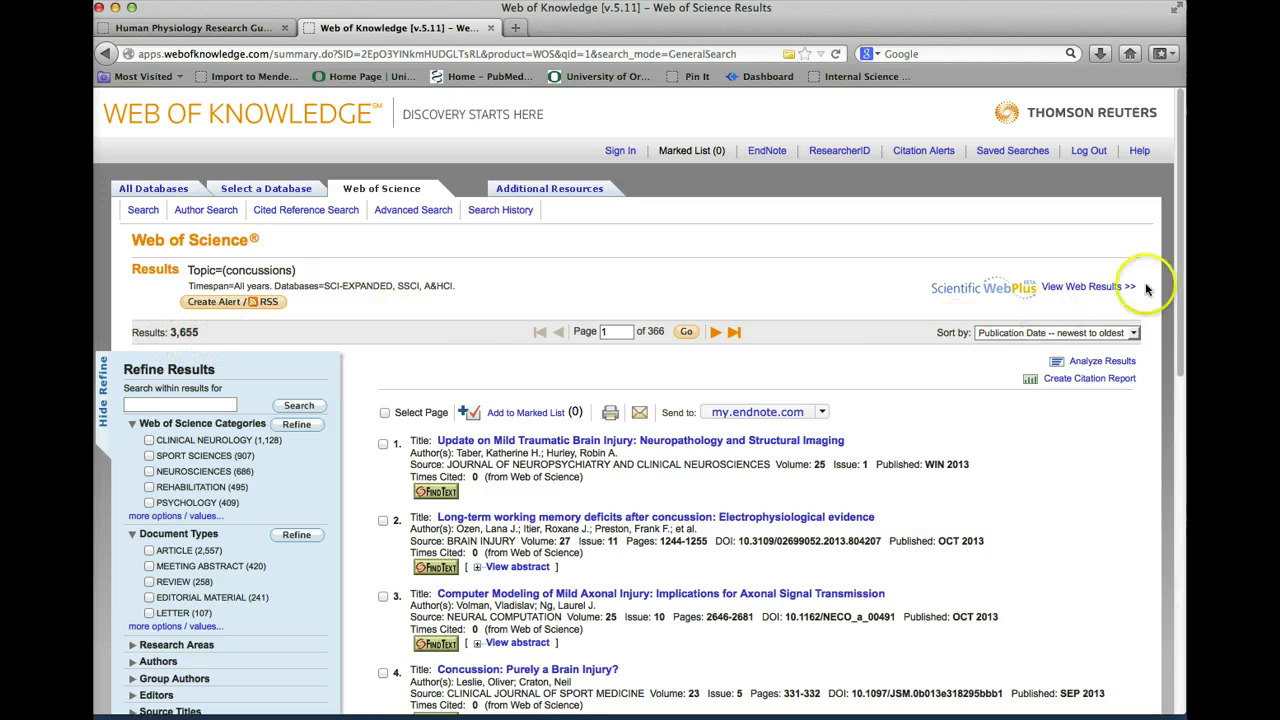
Browse the concussions search results page by page up to page 11.
drag(1180, 274, 1165, 384)
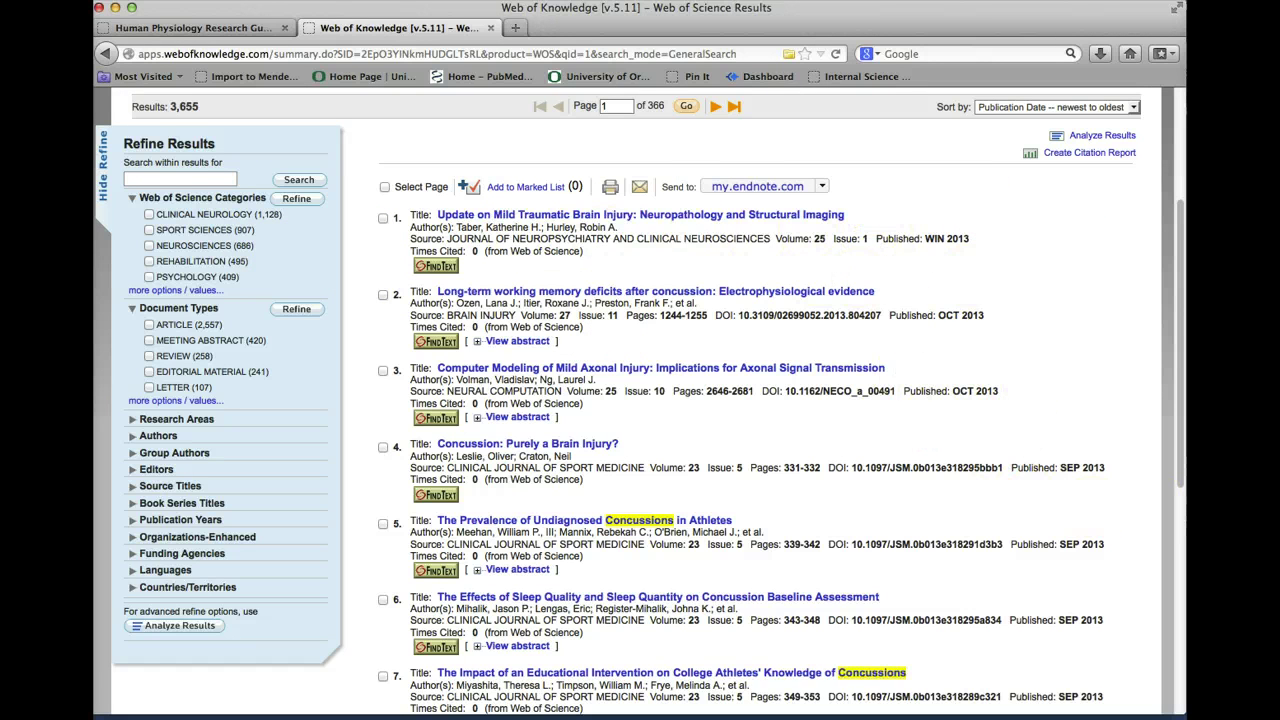
scroll(1178, 444, down, 8)
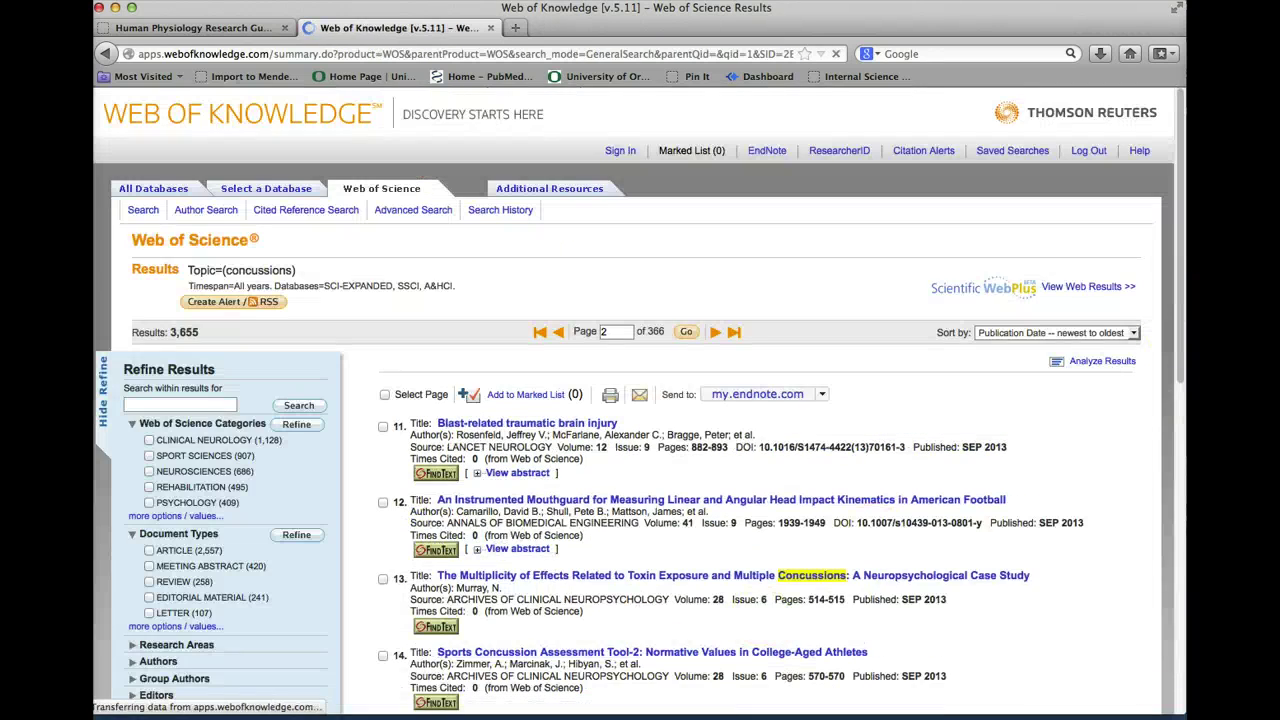
drag(1181, 265, 1130, 614)
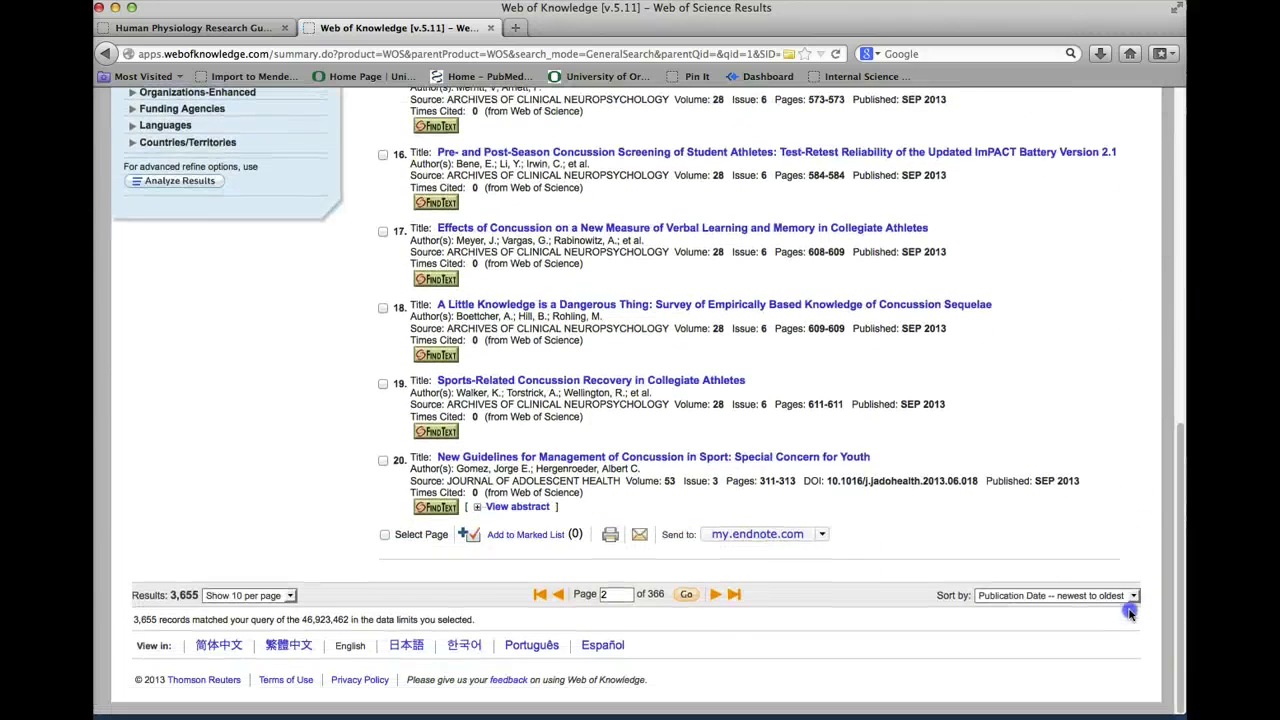
click(716, 595)
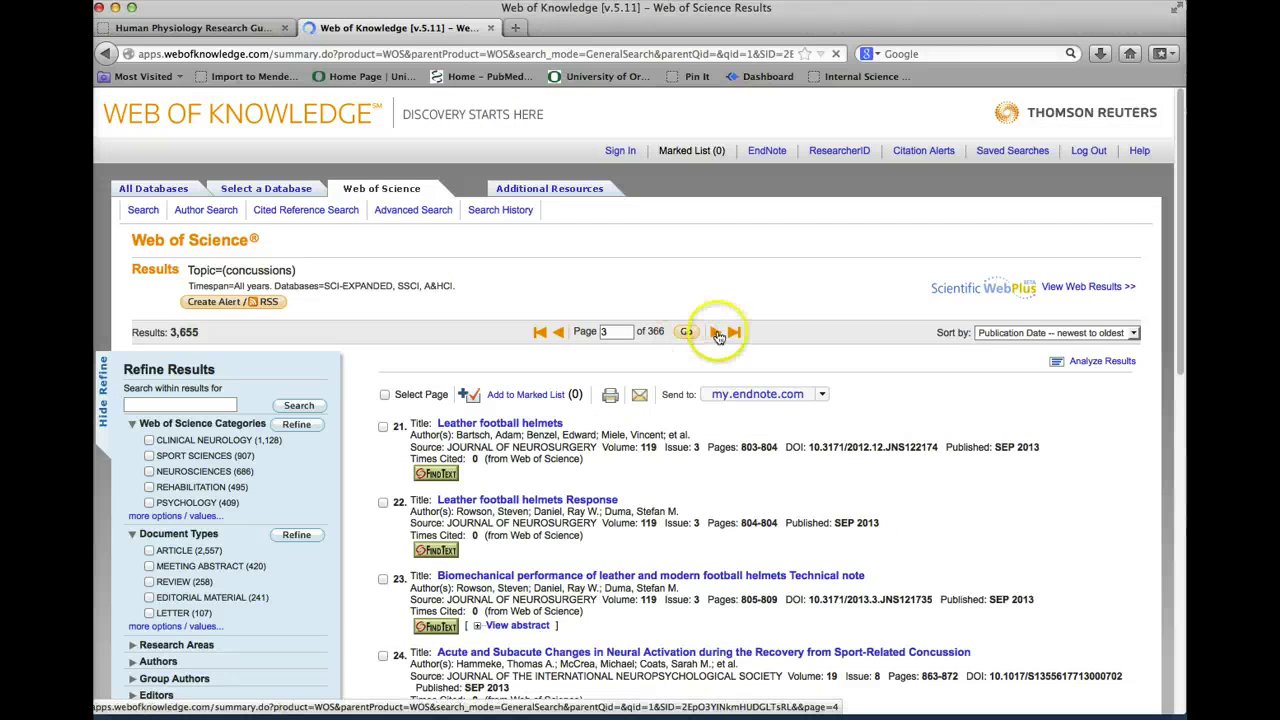
click(717, 336)
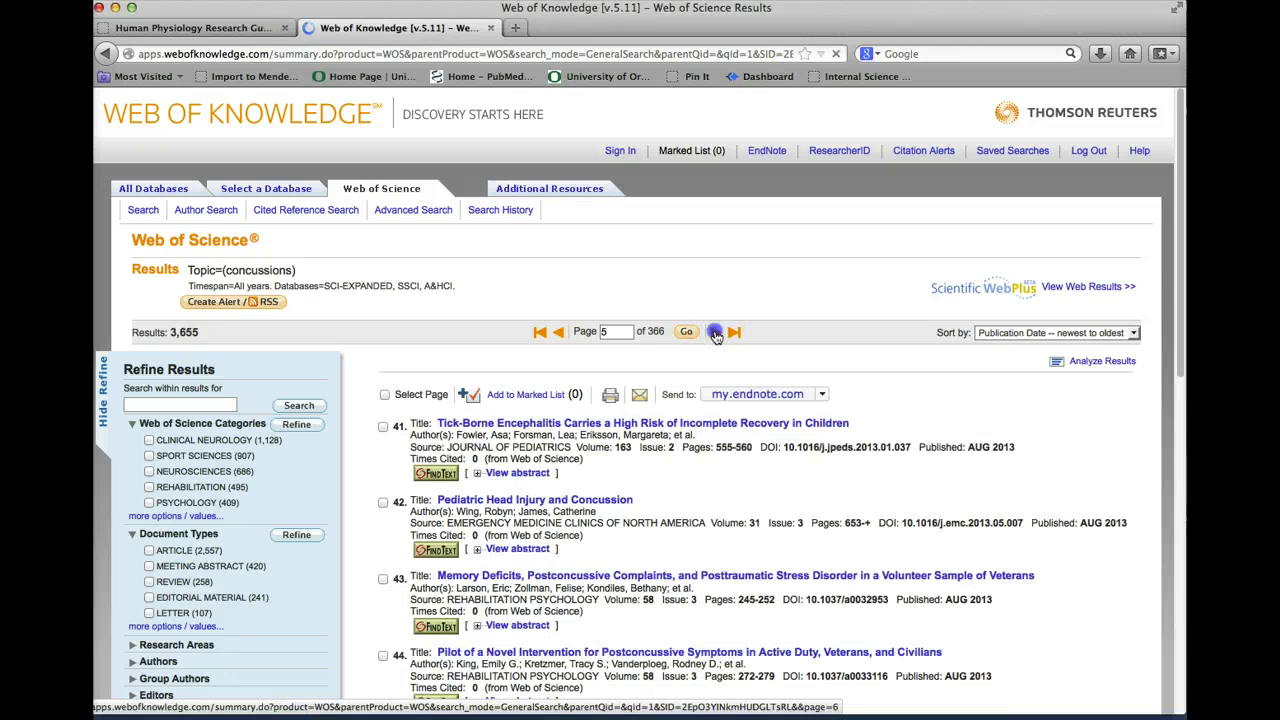
click(716, 334)
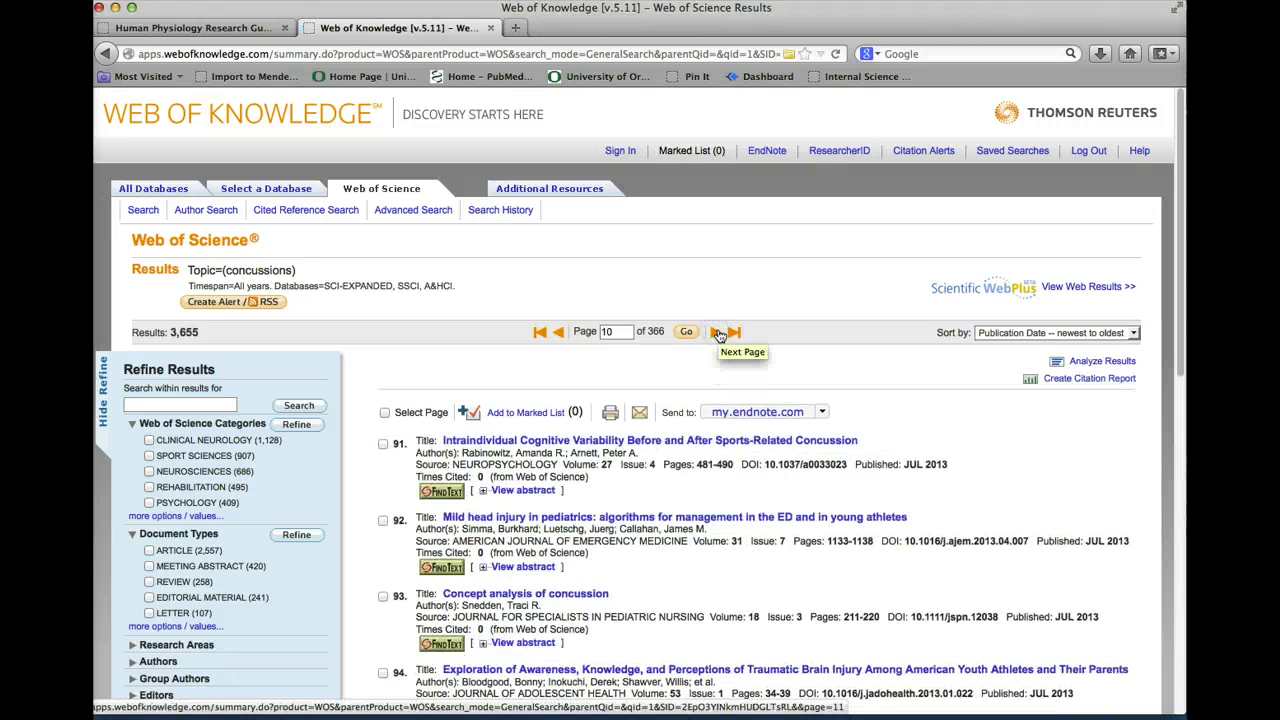
click(718, 335)
Jump to results page 110 and open the record "Identifying Neurocognitive Deficits in Adolescents Following Concussion".
click(602, 331)
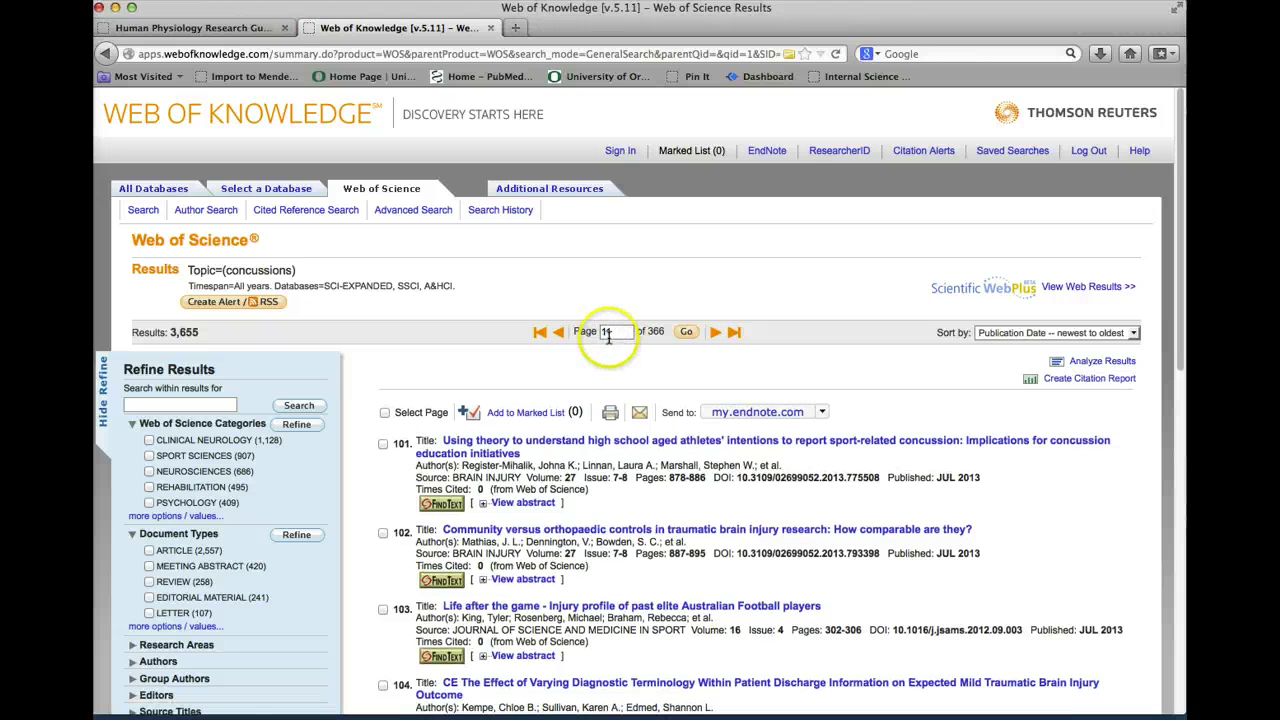
text(0)
click(686, 332)
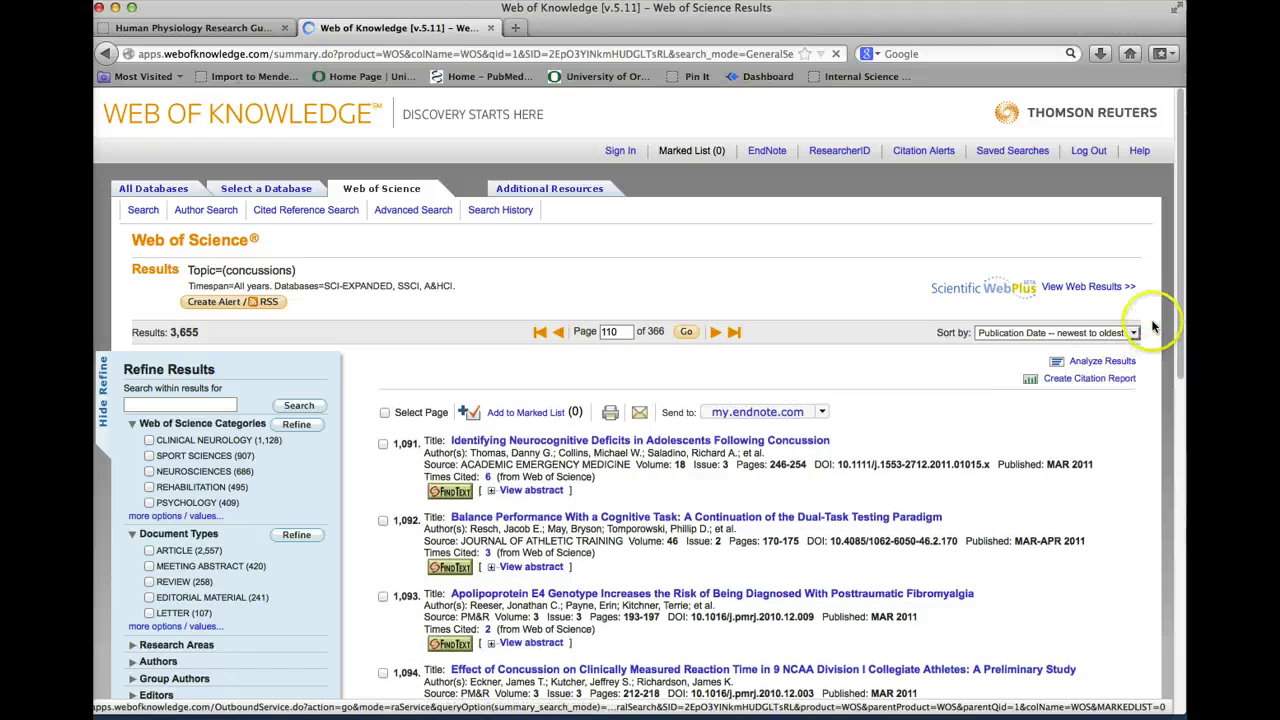
scroll(1090, 330, down, 2)
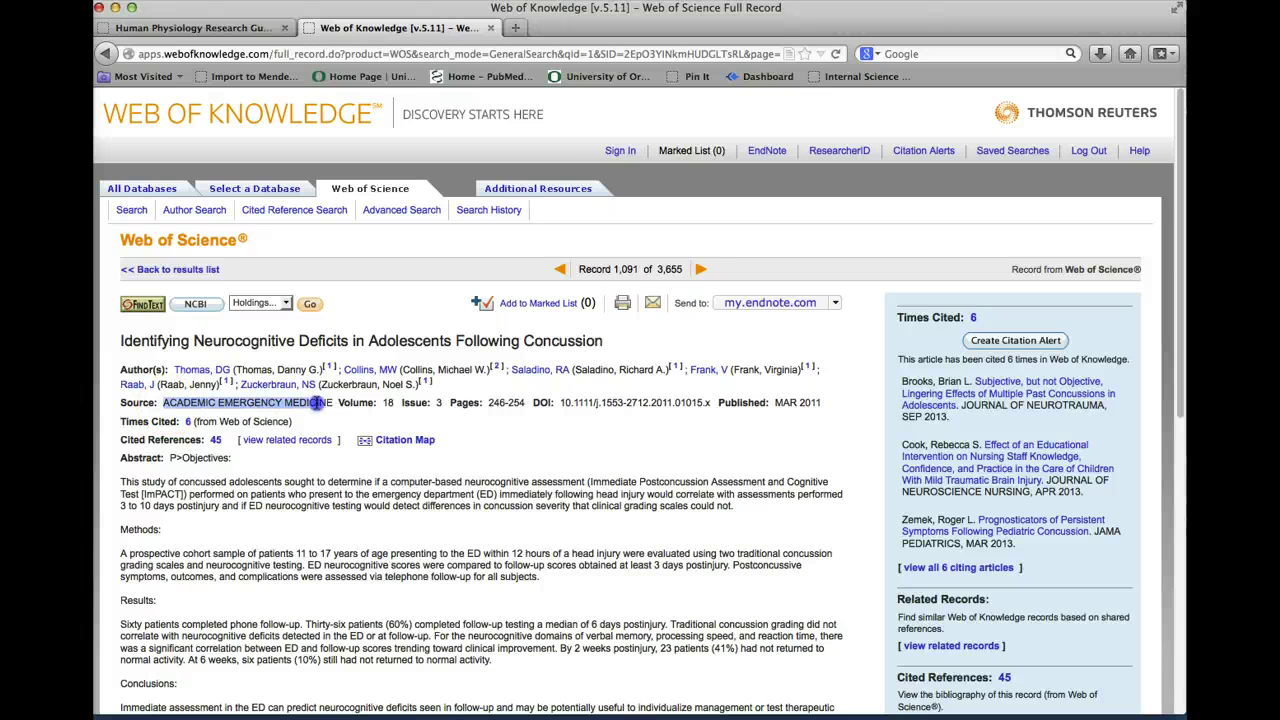
Examine the article record's page range, times cited and cited references entries.
drag(486, 403, 526, 403)
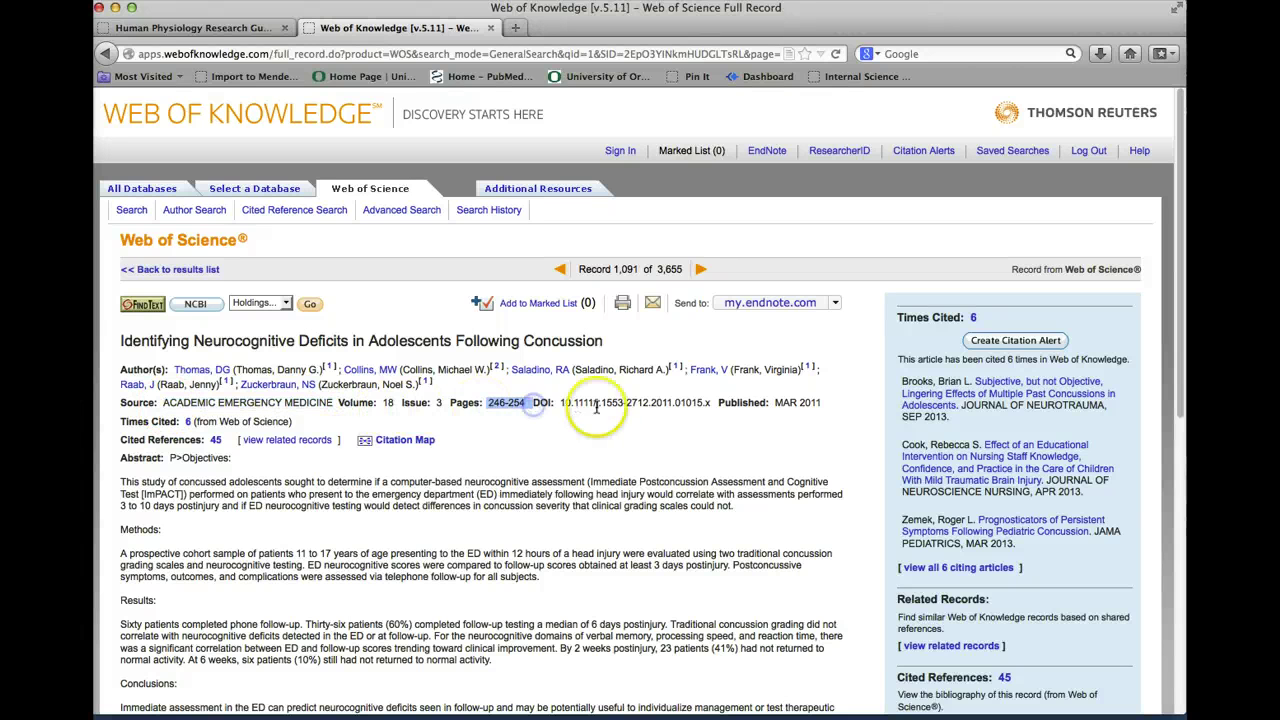
triple_click(170, 428)
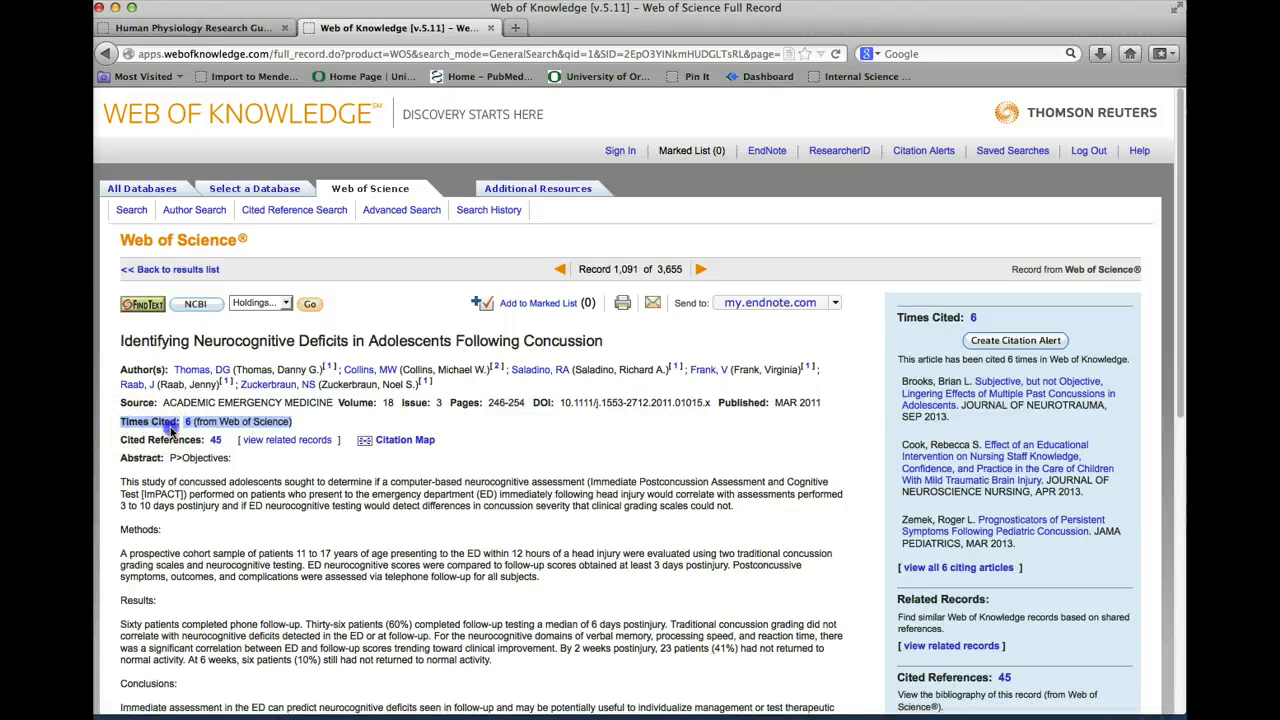
click(119, 439)
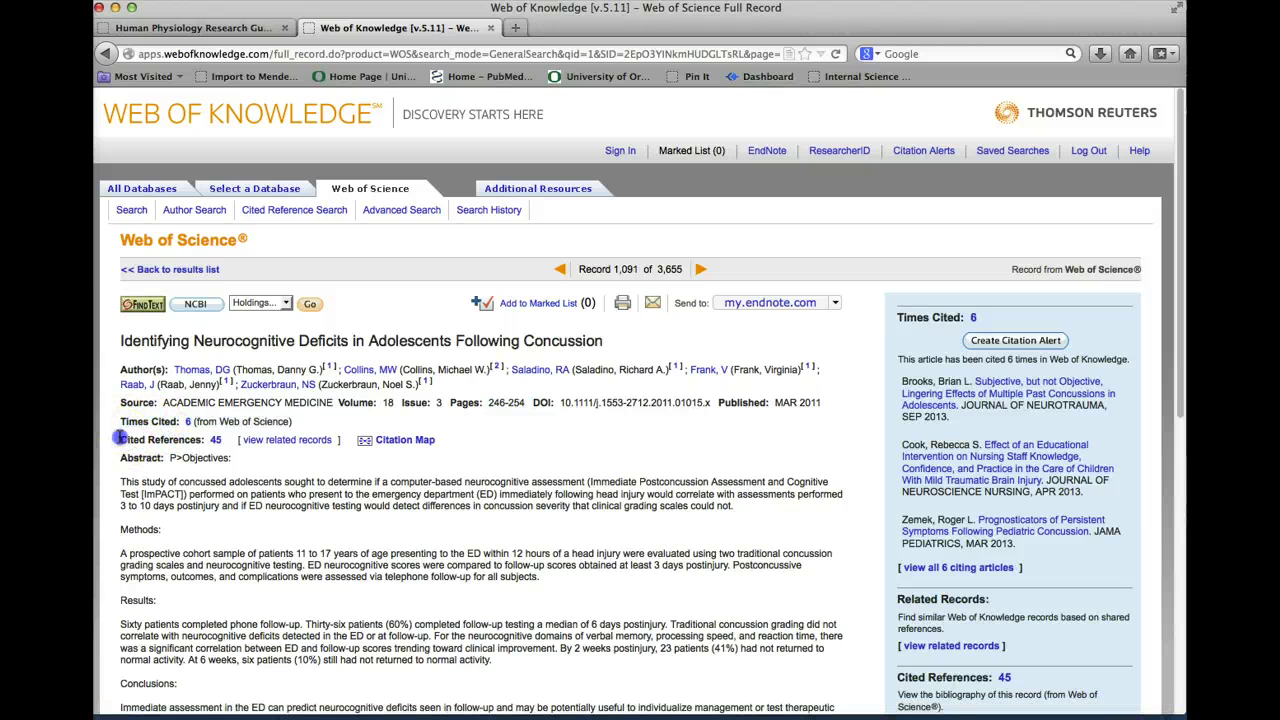
Open the article's cited references and look through the list of works it cites.
click(246, 457)
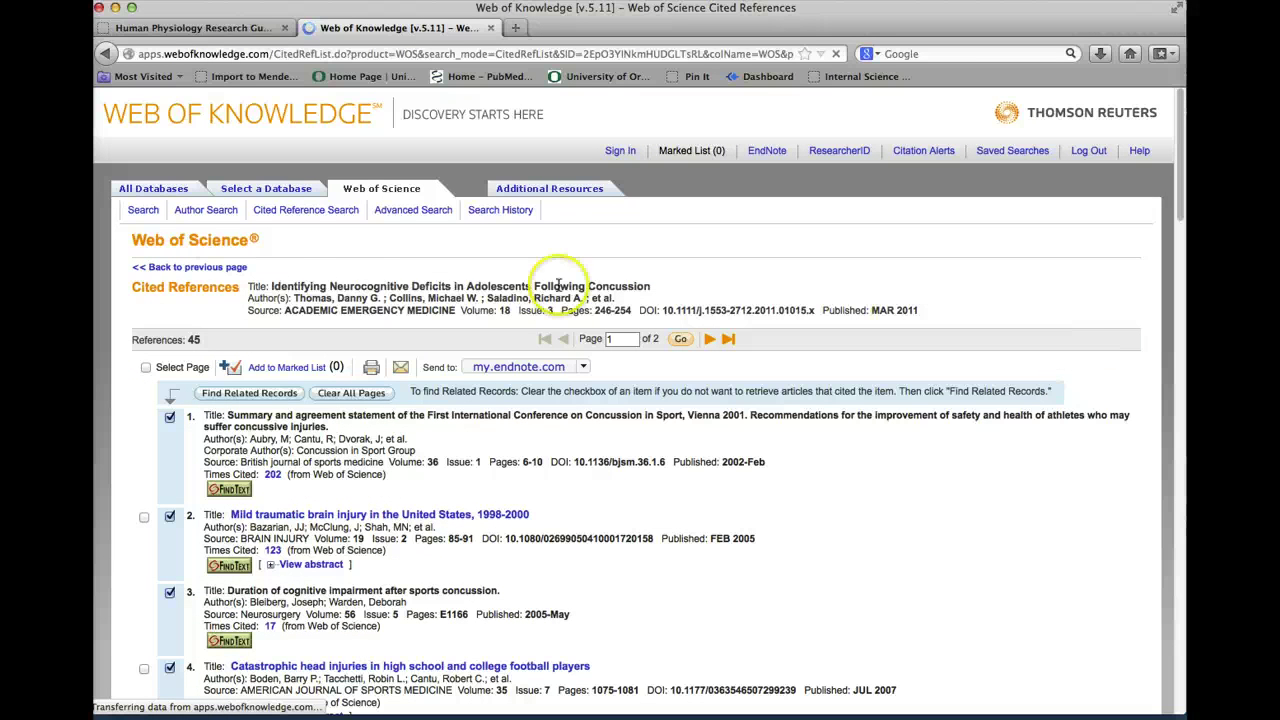
drag(270, 287, 628, 285)
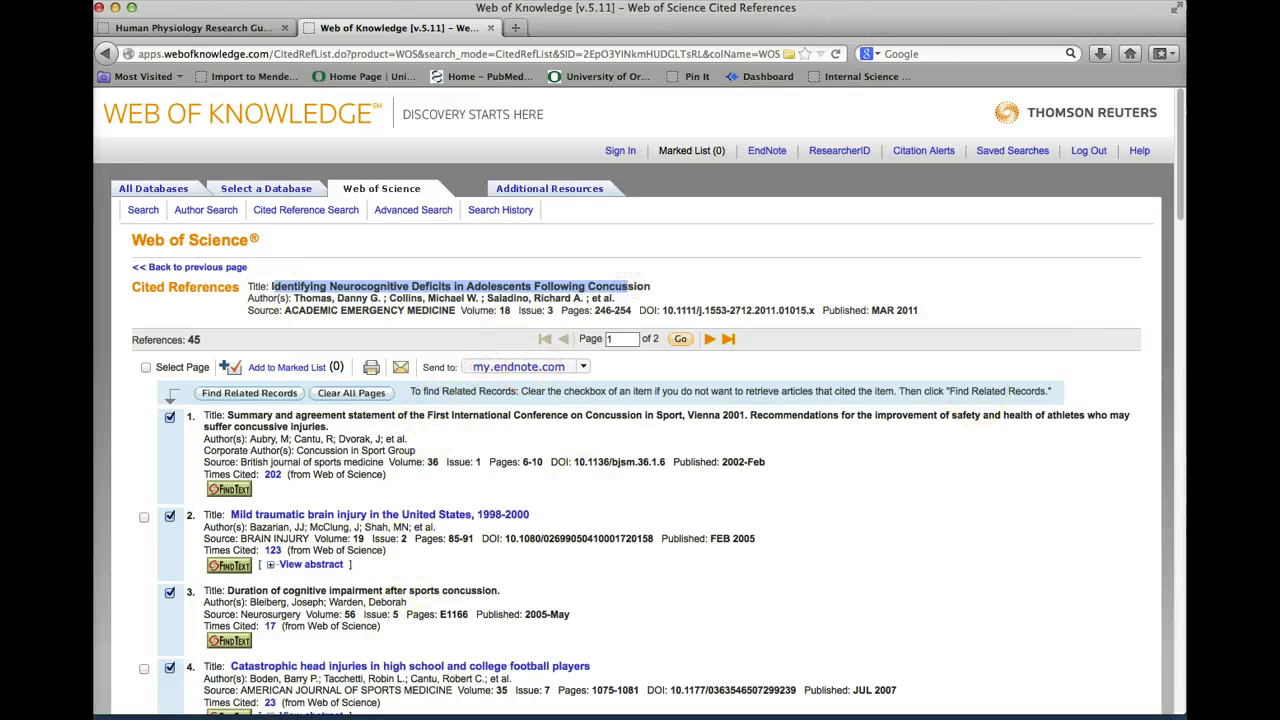
scroll(1180, 213, down, 5)
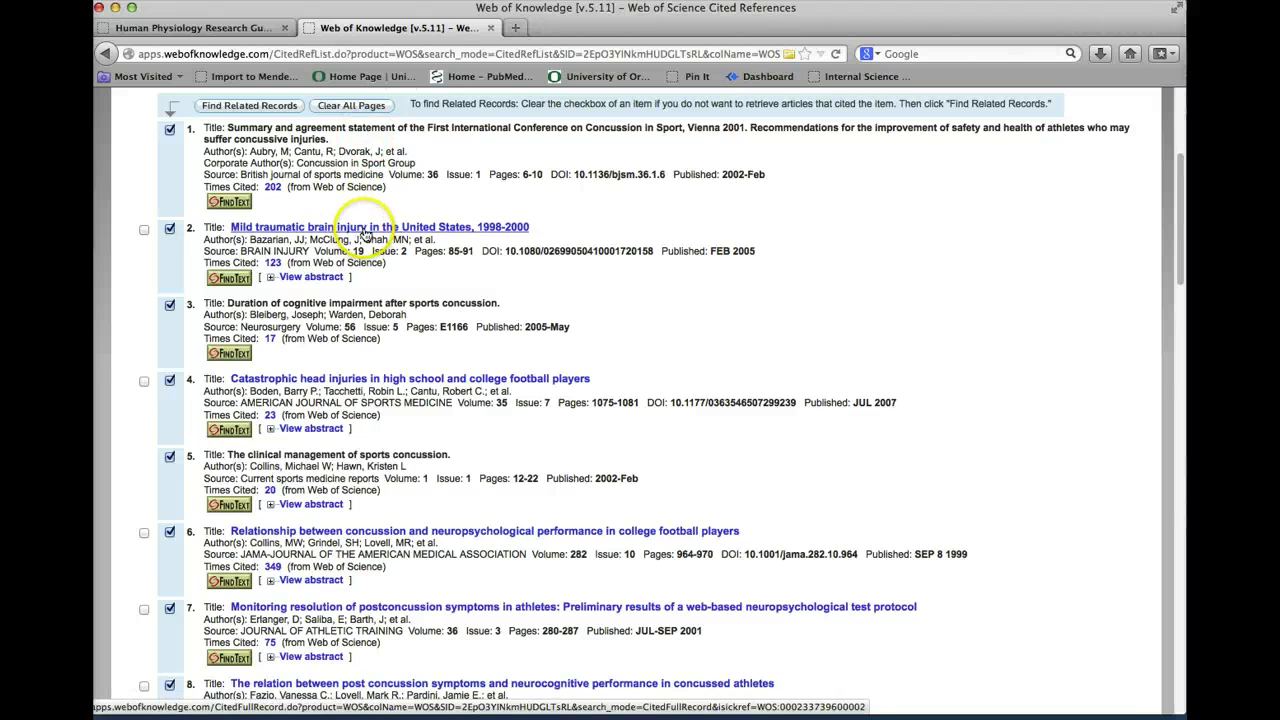
View the cited record "Mild traumatic brain injury in the United States, 1998-2000", return to the references, and examine the unlinked first entry.
click(368, 229)
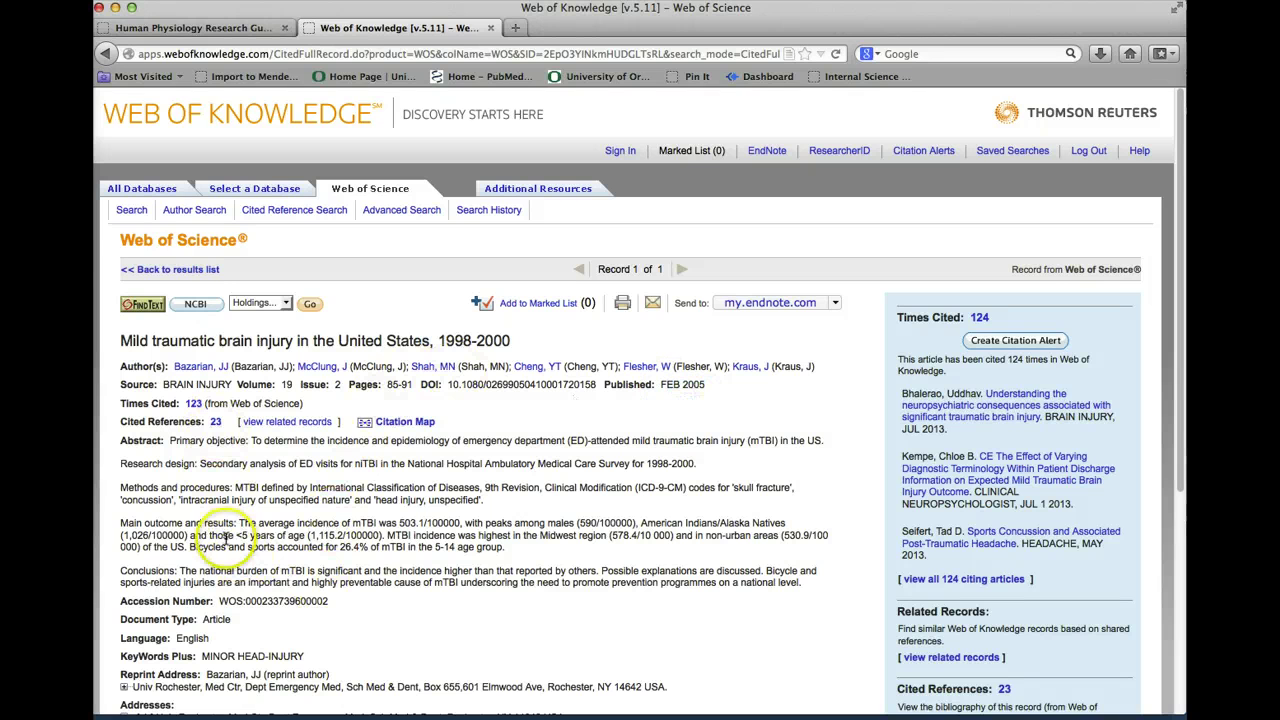
click(145, 272)
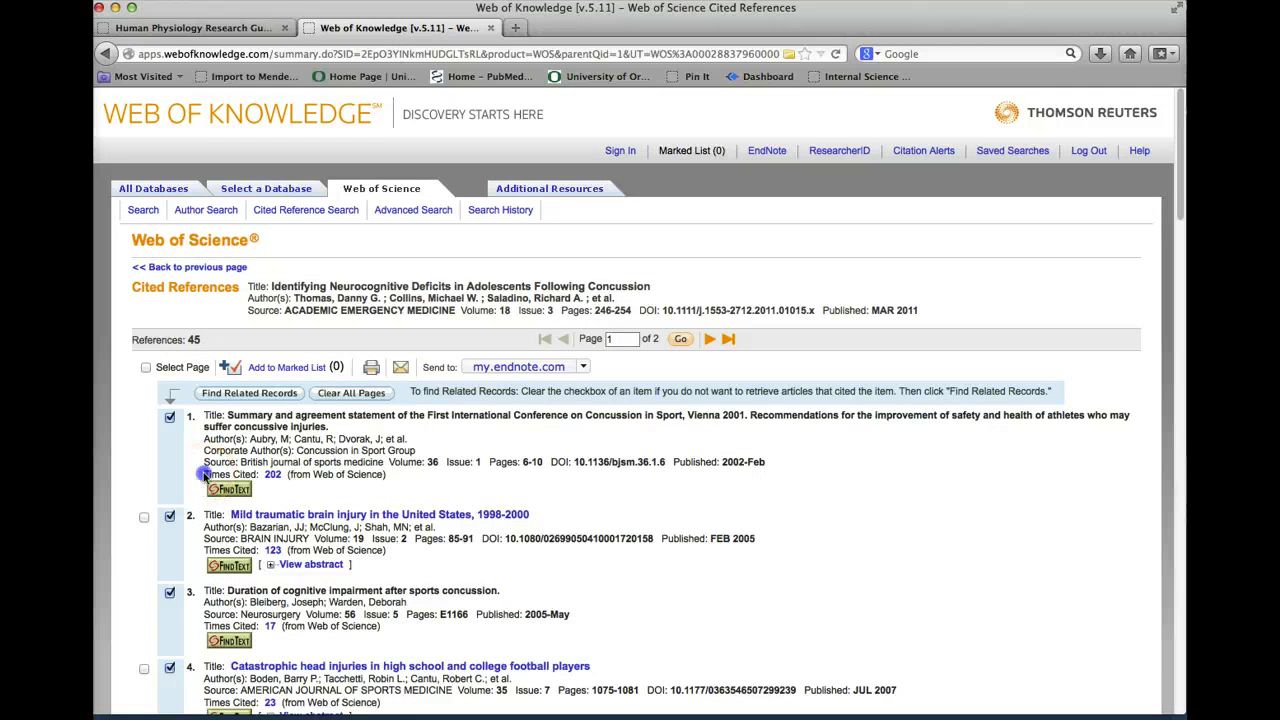
drag(204, 477, 230, 470)
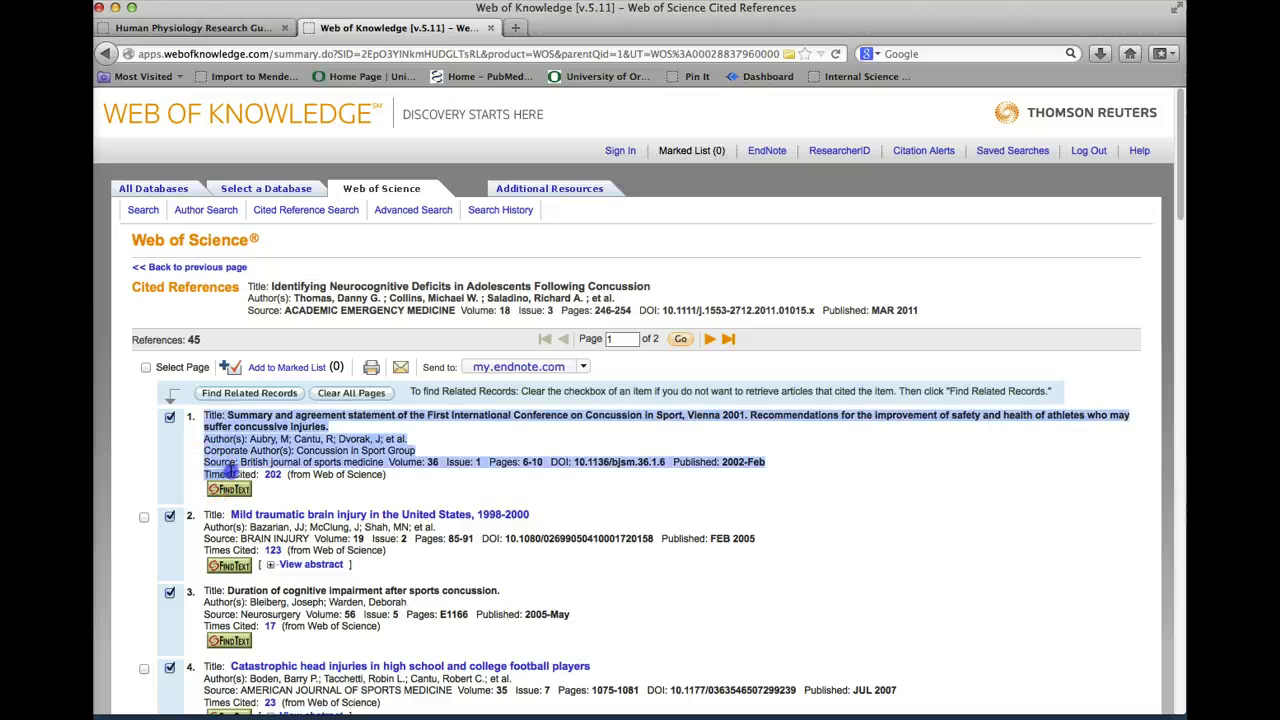
click(303, 493)
Return to the original article's record and review the list of articles that have cited it.
click(178, 267)
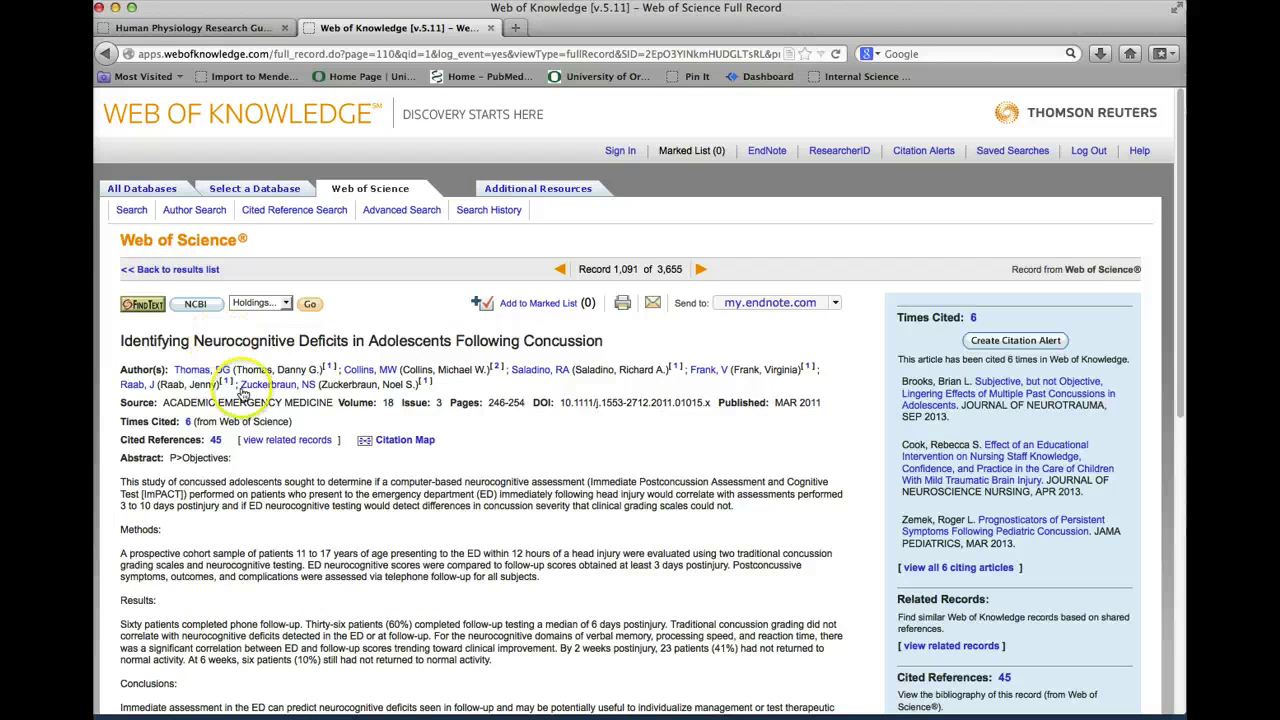
click(119, 421)
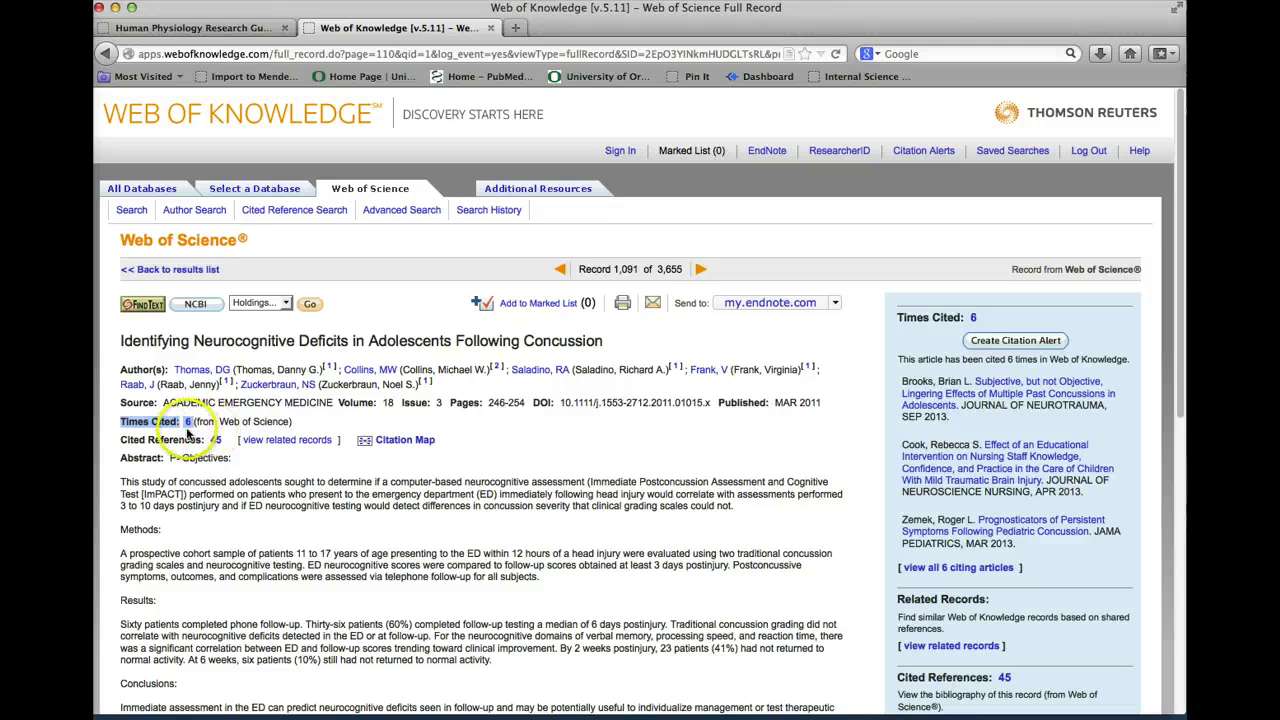
click(186, 423)
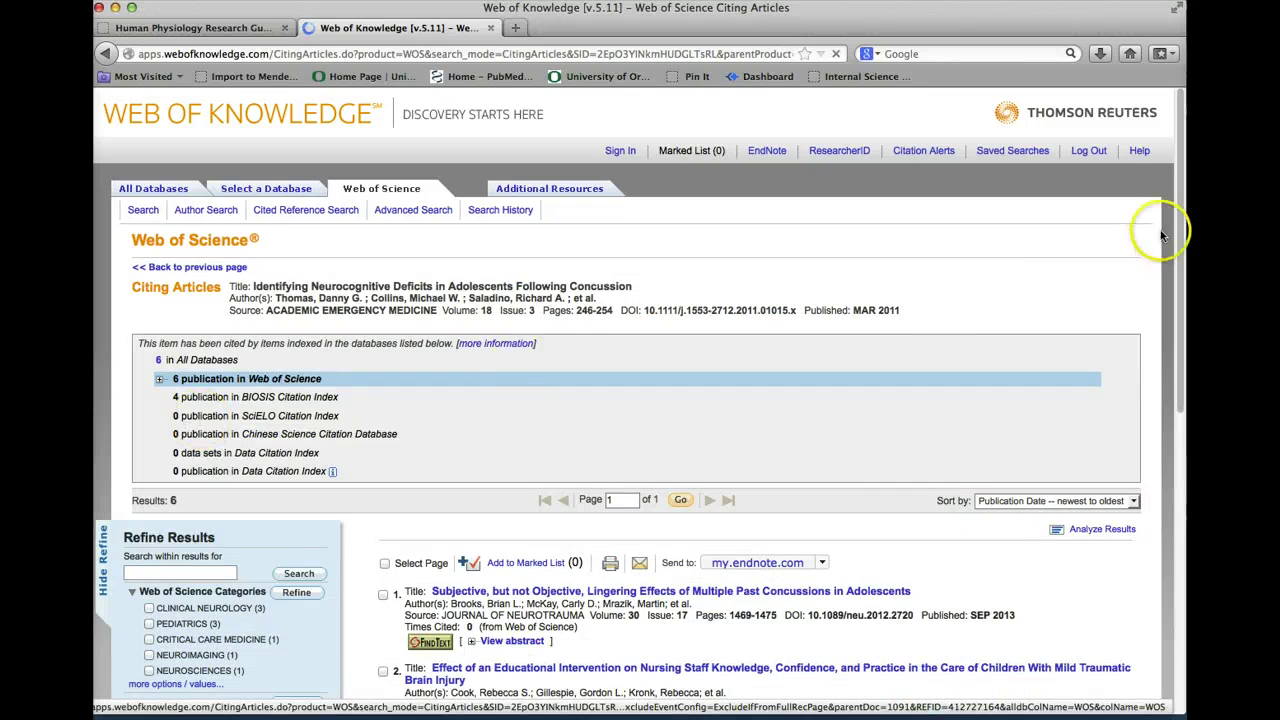
drag(1180, 218, 1151, 355)
scroll(1151, 355, down, 5)
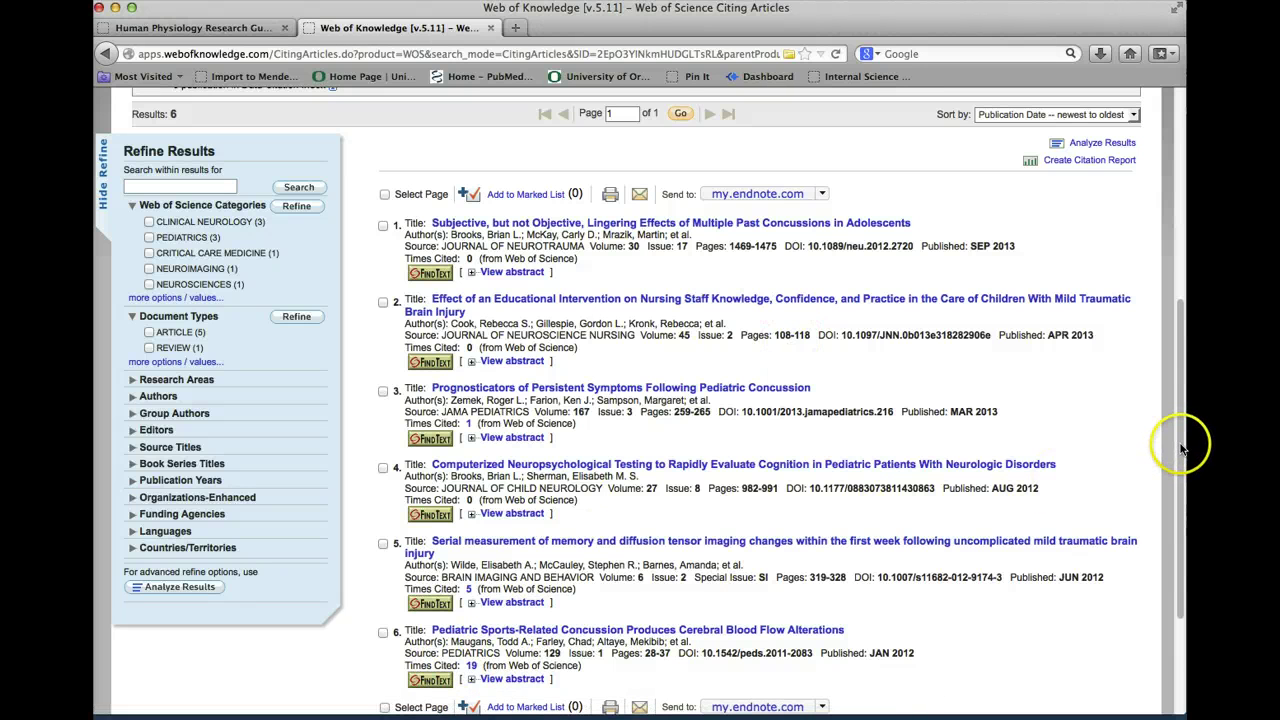
scroll(1180, 450, down, 3)
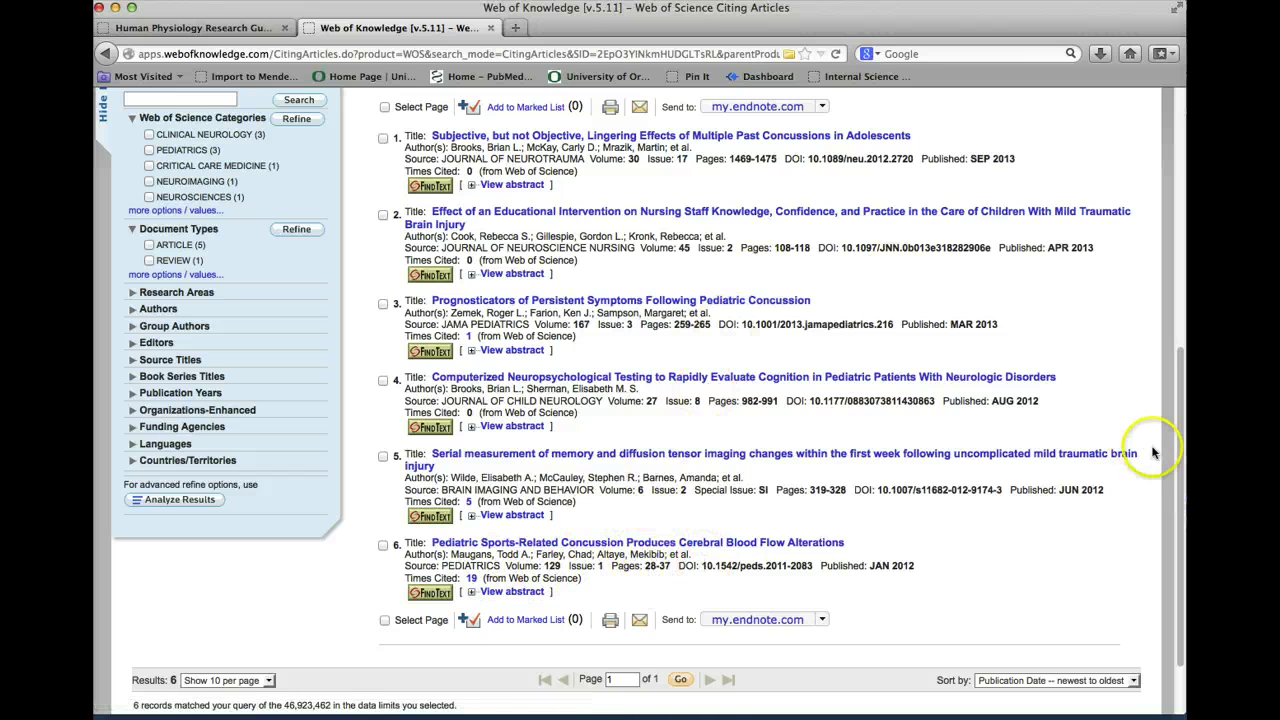
scroll(1173, 445, up, 12)
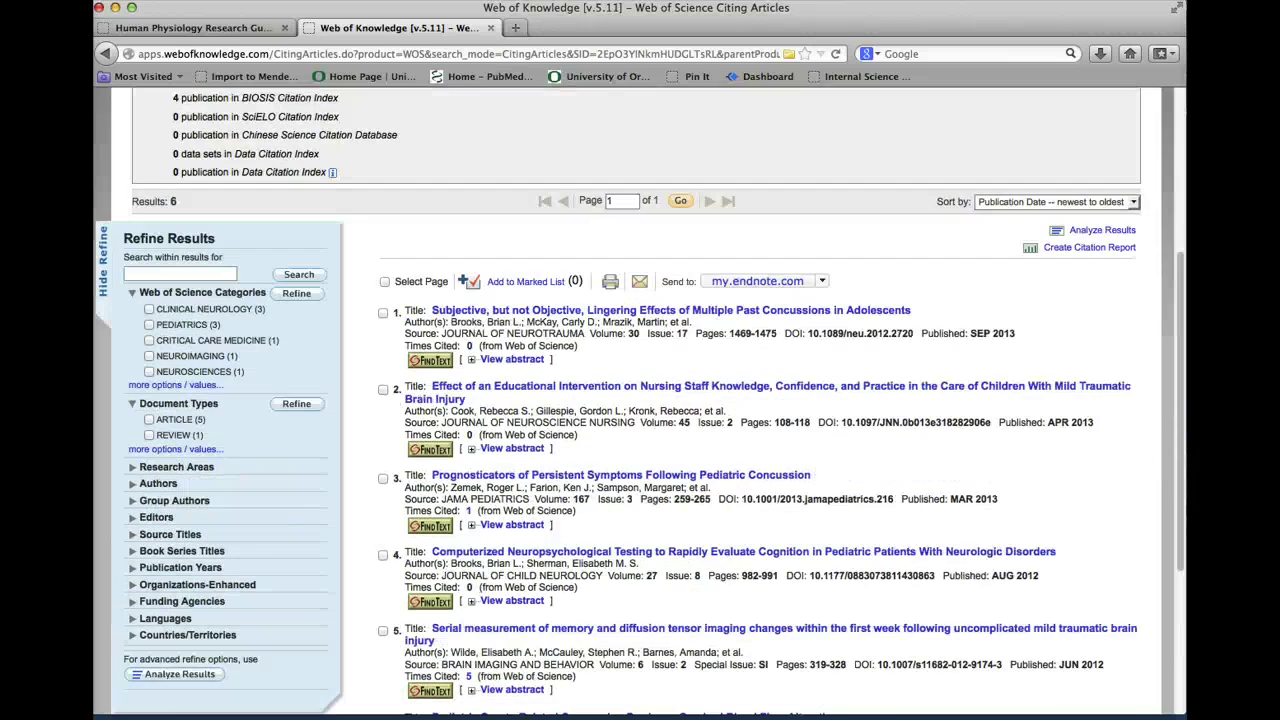
Go back from the citing articles to the article's record and review its cited references list again.
click(205, 171)
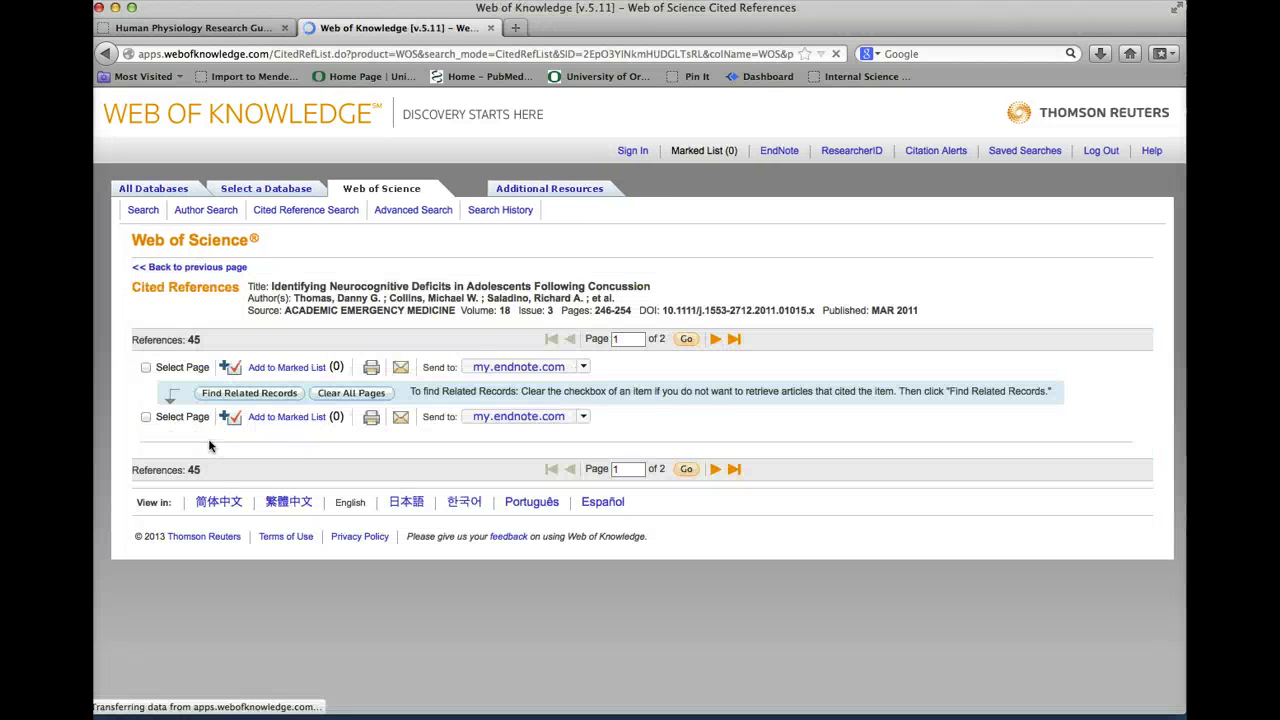
drag(1177, 200, 1151, 343)
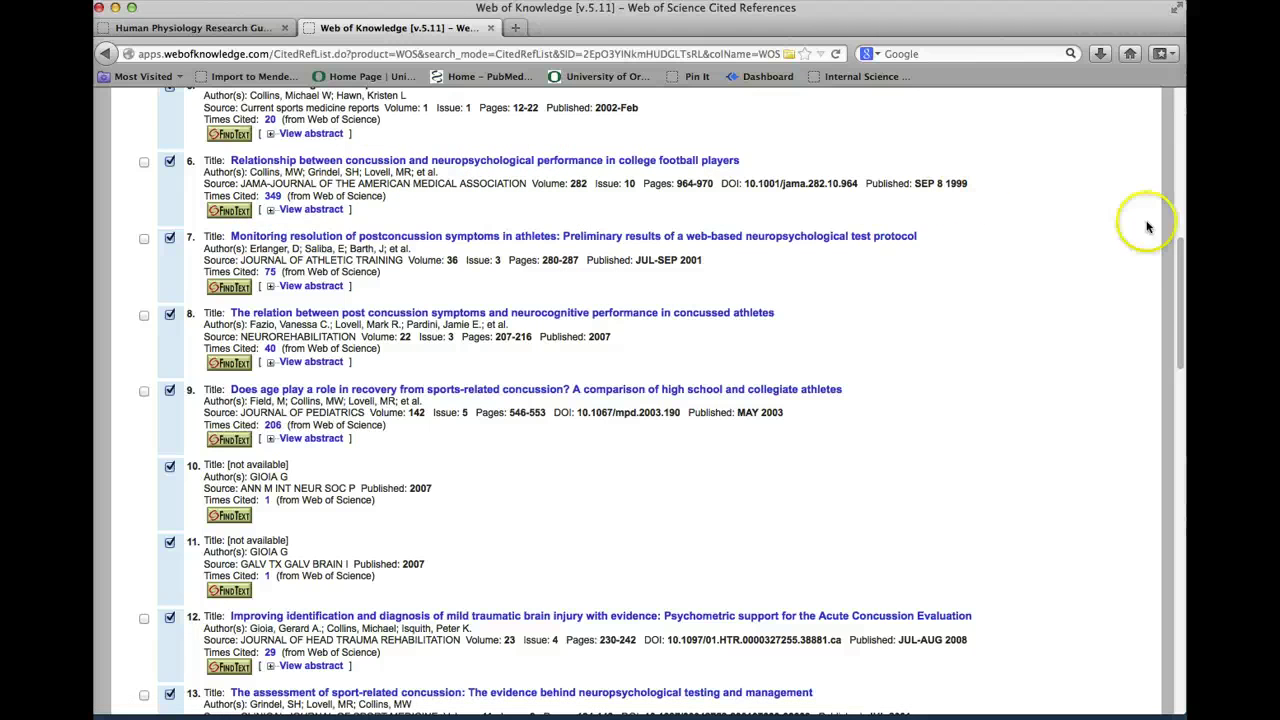
drag(1180, 302, 1184, 92)
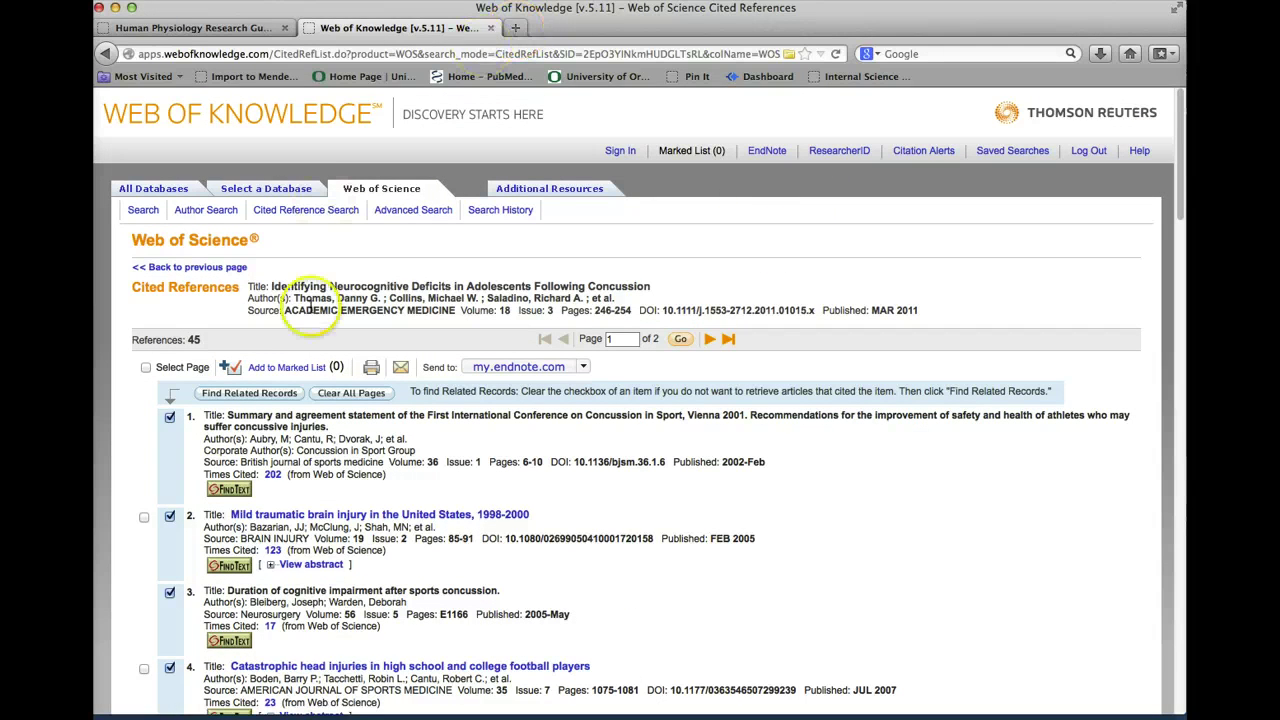
Return to the article's full record and copy the title "Identifying Neurocognitive Deficits in Adolescents Following Concussion".
click(200, 267)
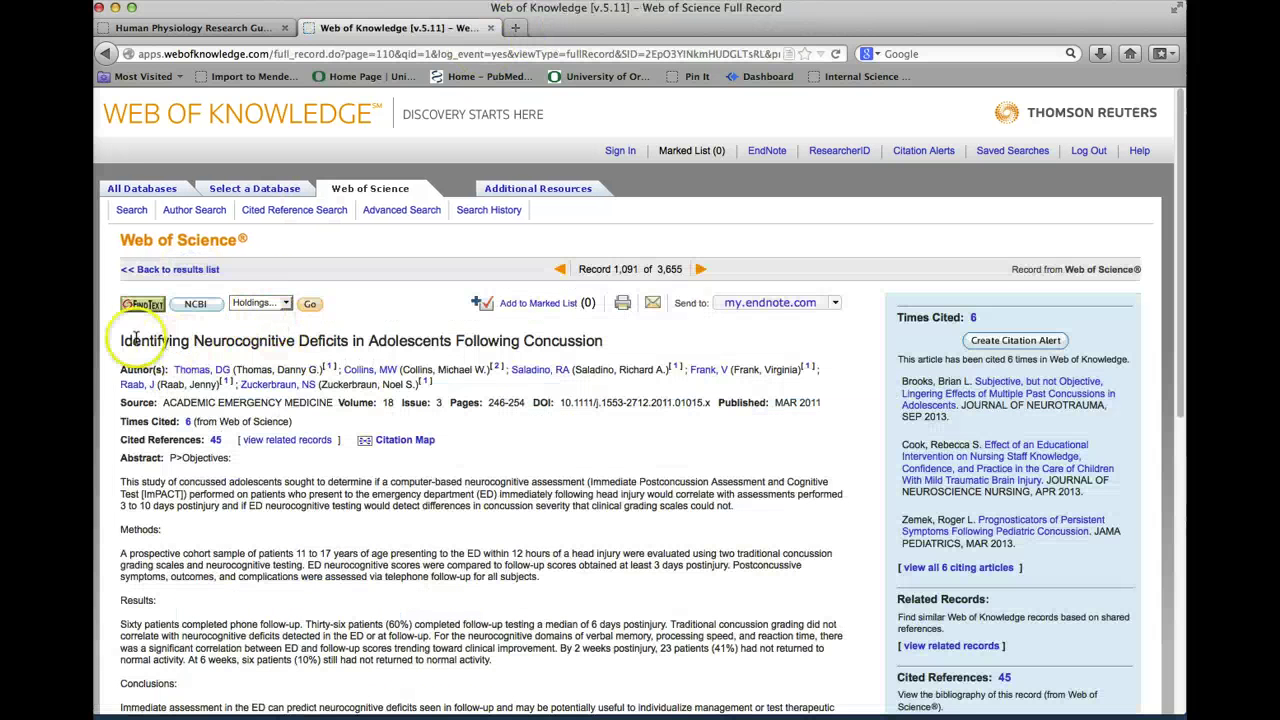
drag(213, 342, 541, 340)
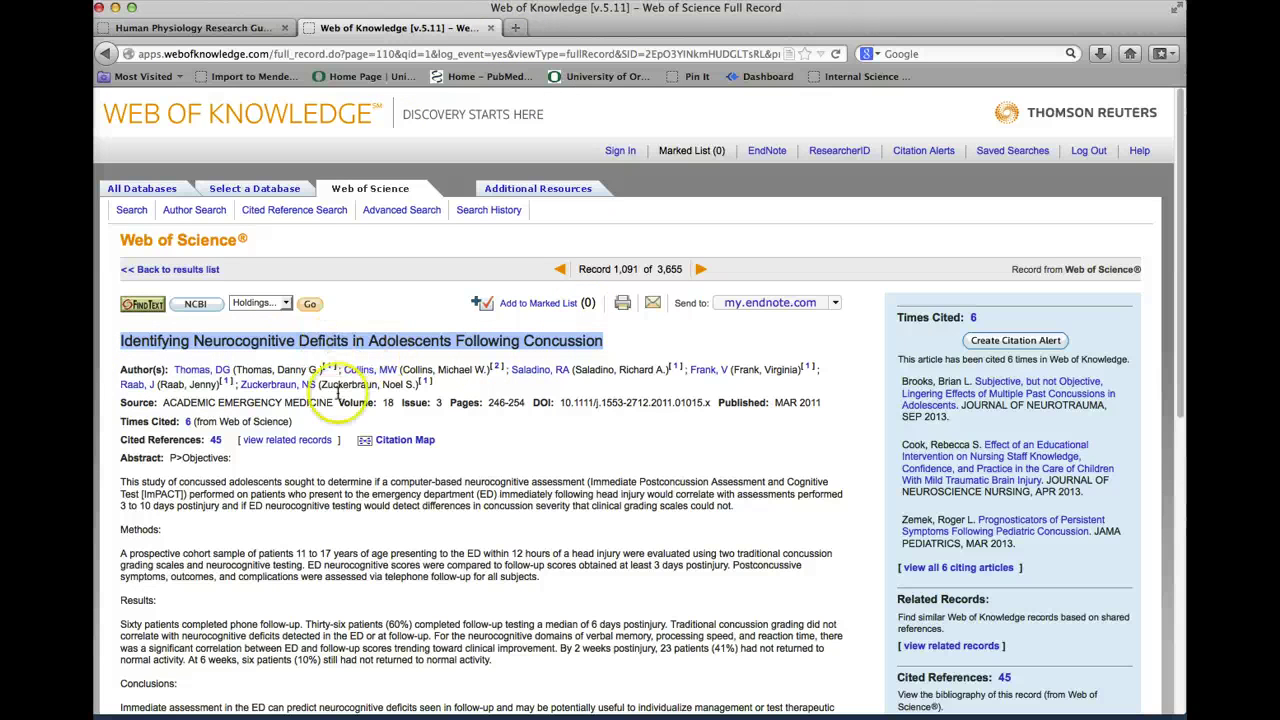
Open Google Scholar (scholar.google.com) in a new browser tab and search for the copied article title.
click(515, 28)
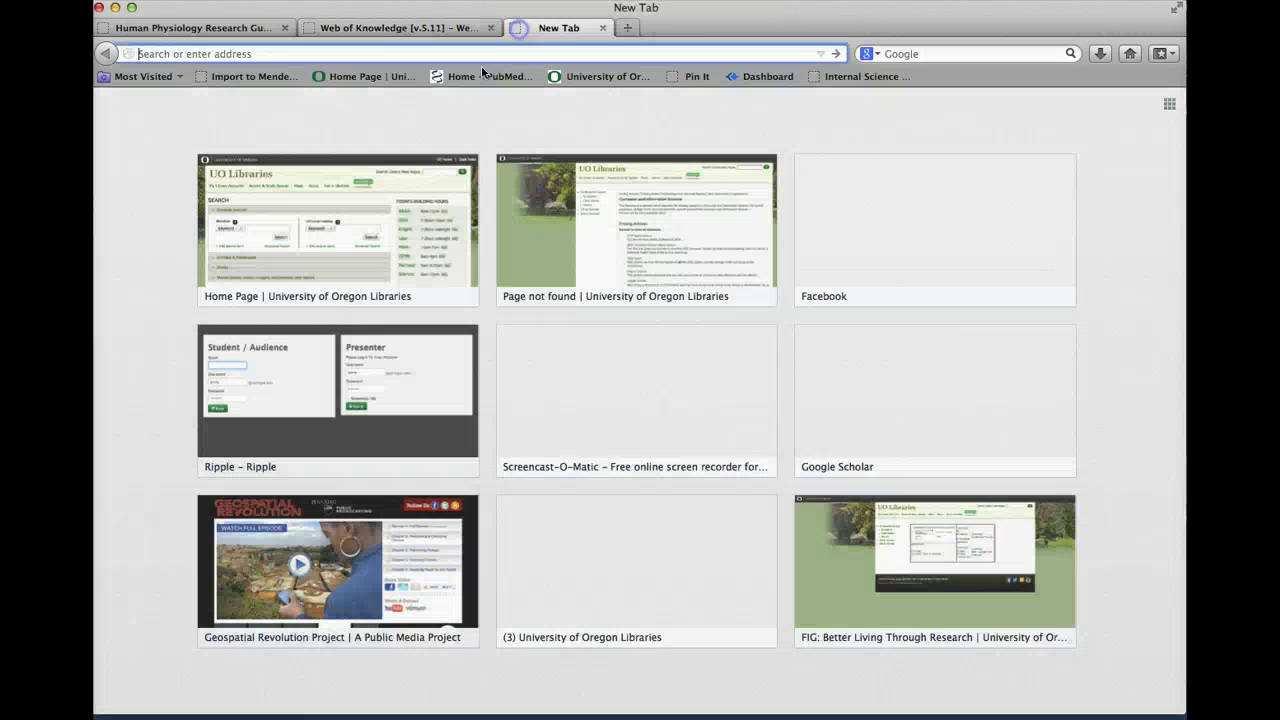
text(g)
key(BackSpace)
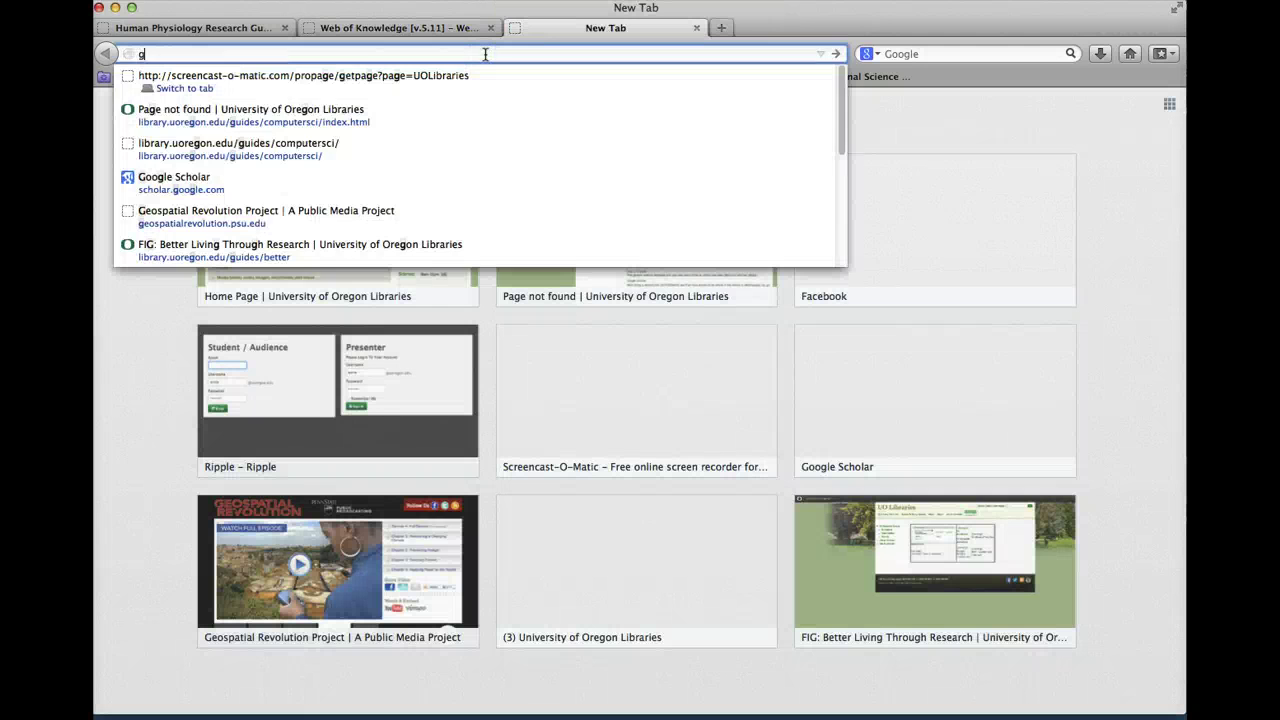
key(BackSpace)
text(scholar.google.com)
key(Return)
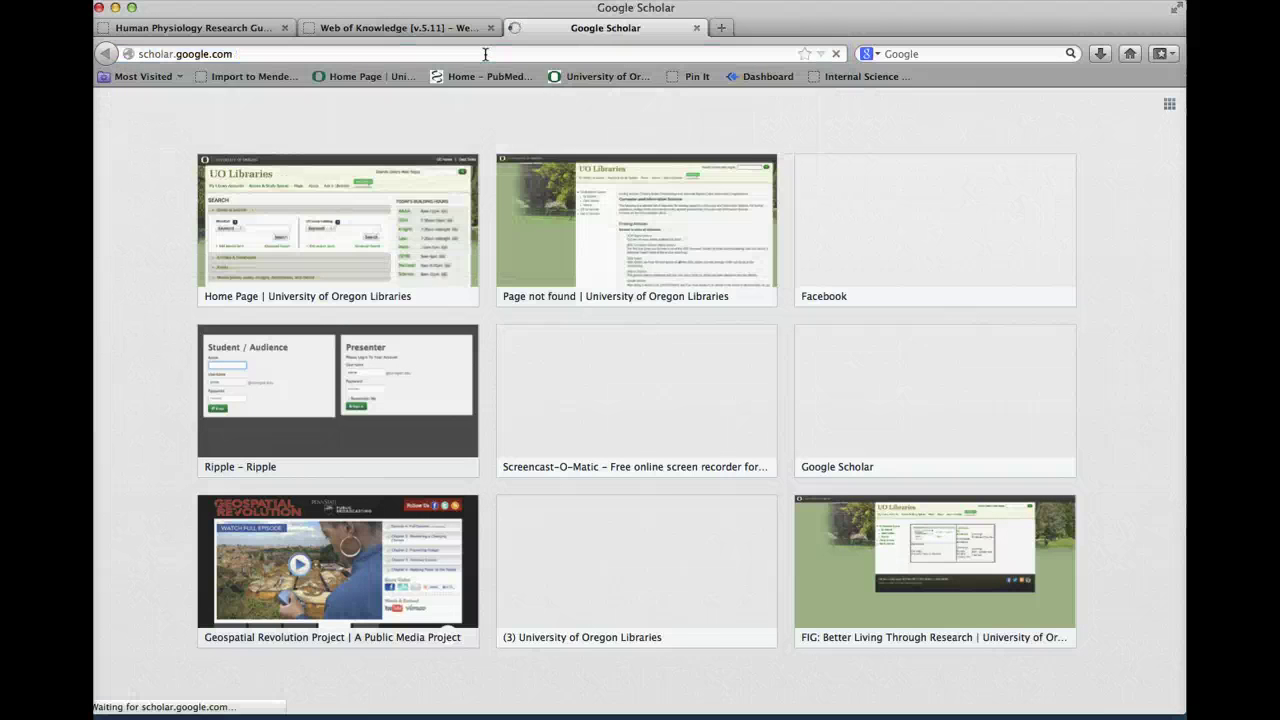
key(super+v)
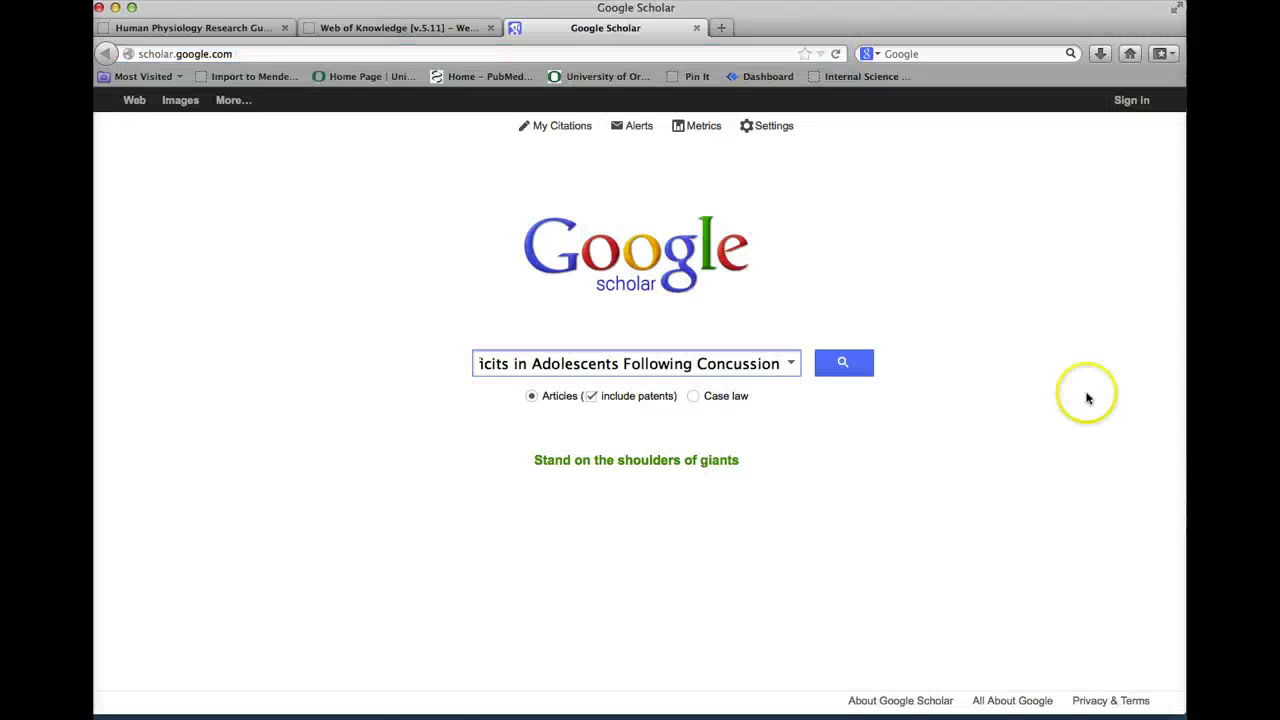
click(843, 363)
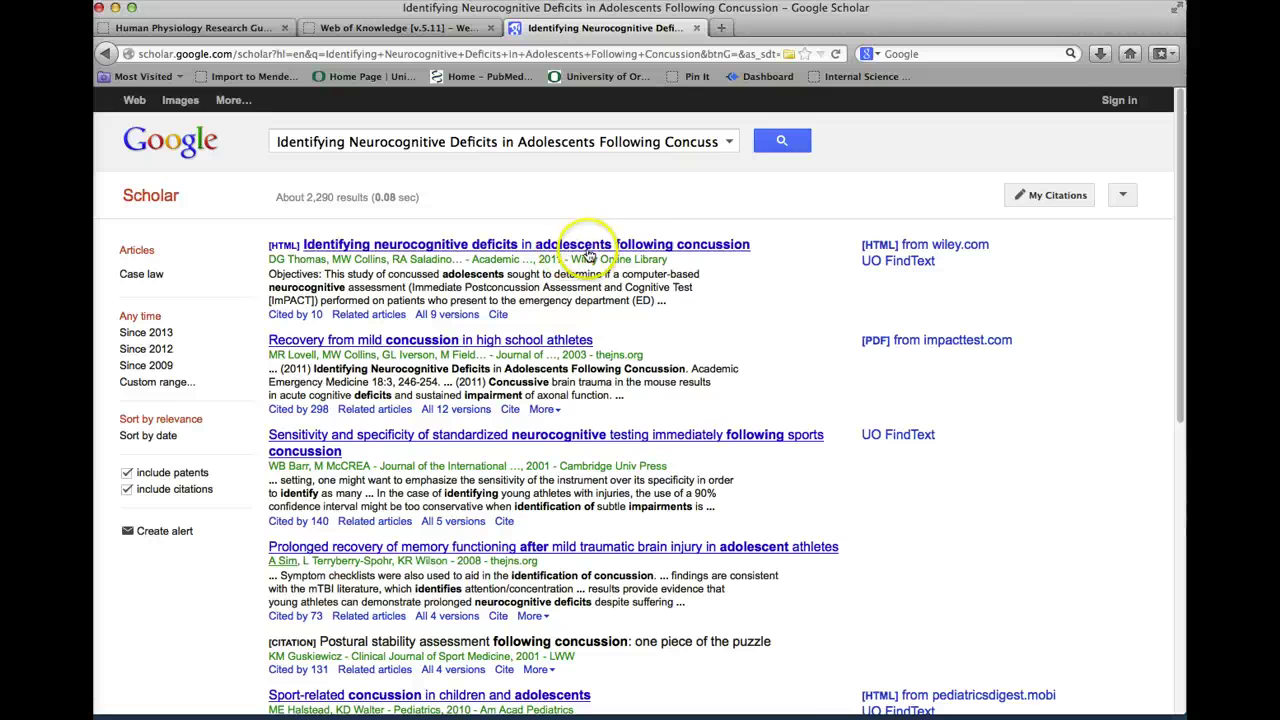
Compare the article's times-cited count in its Web of Science record with the cited-by count of the matching Google Scholar result.
click(405, 28)
click(563, 28)
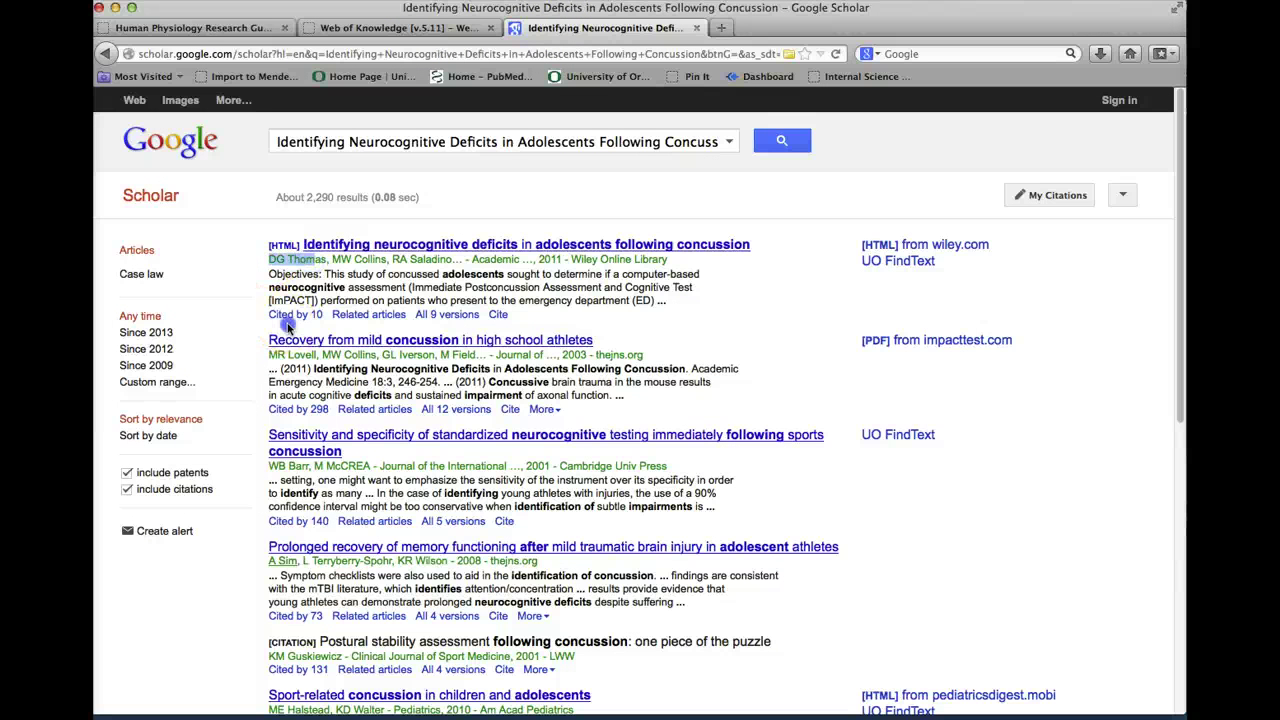
click(420, 27)
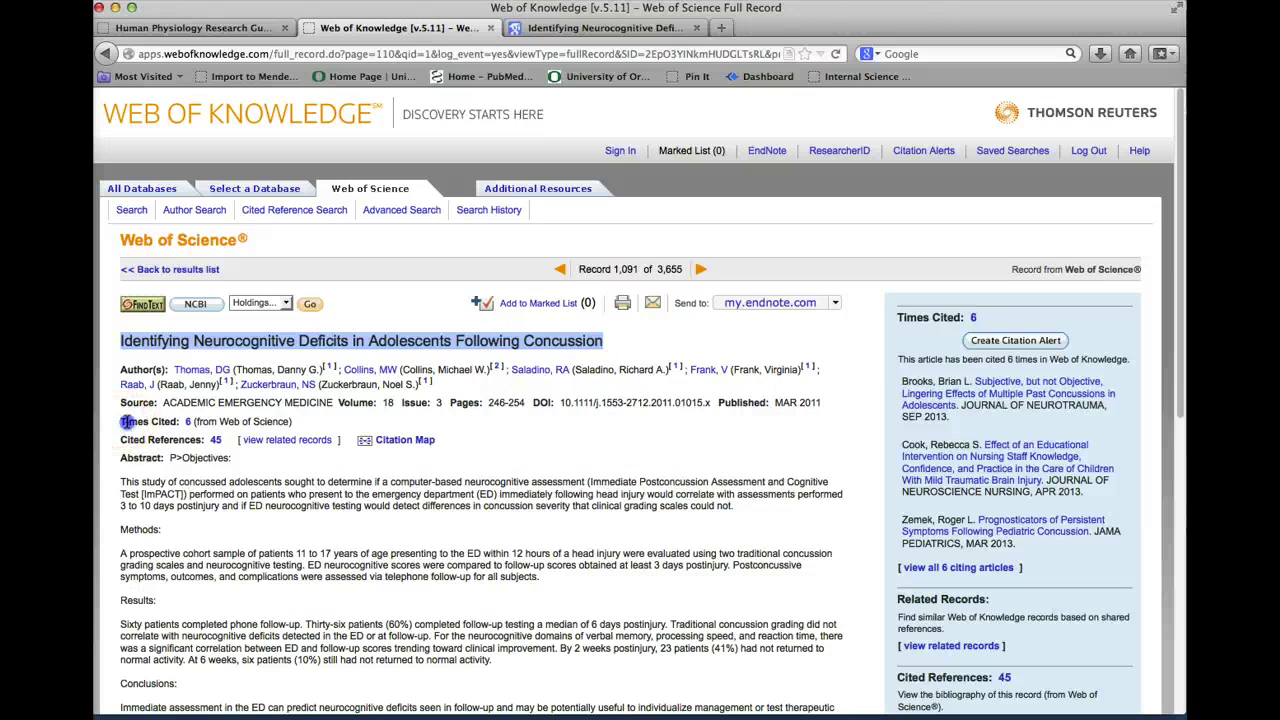
drag(122, 421, 190, 426)
click(605, 28)
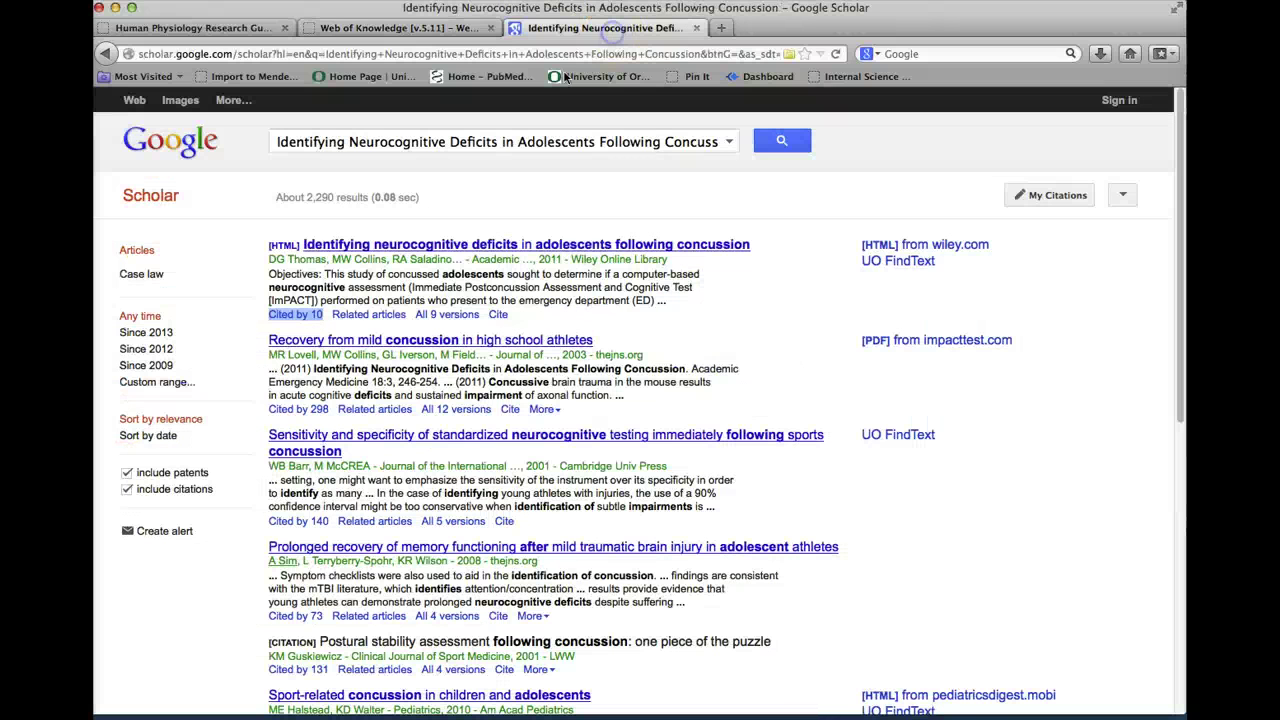
drag(268, 316, 323, 325)
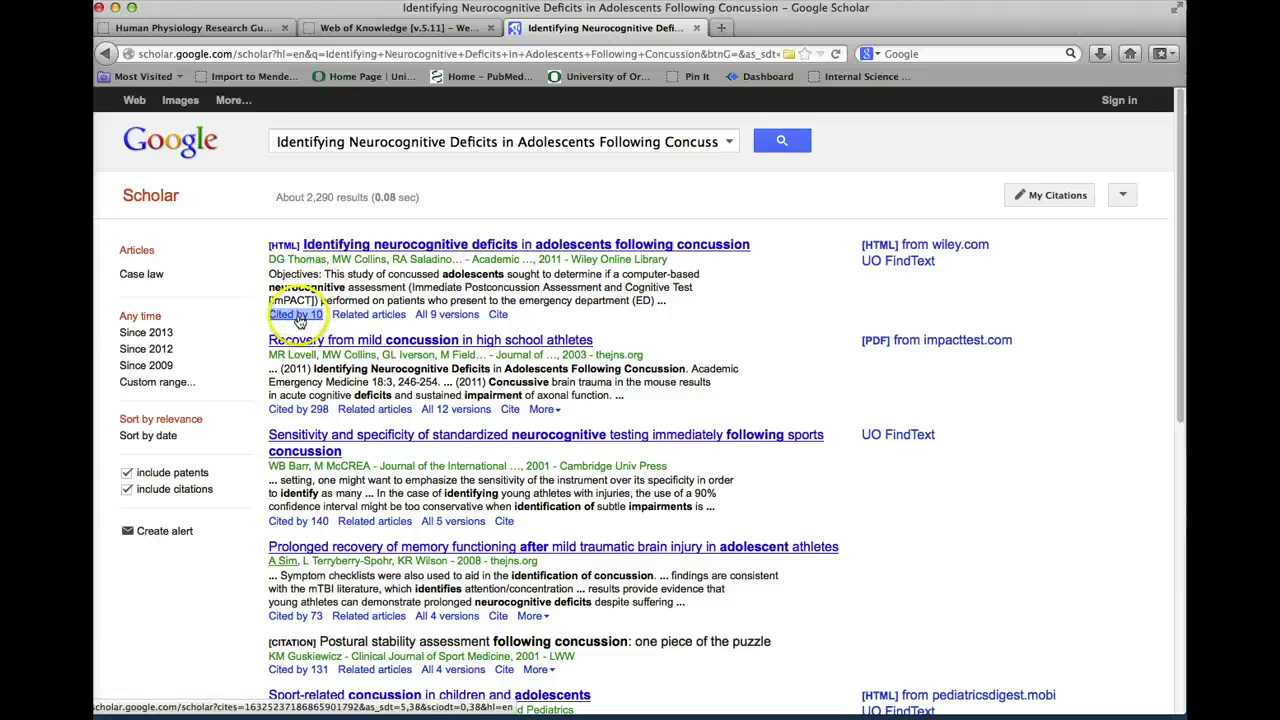
click(404, 28)
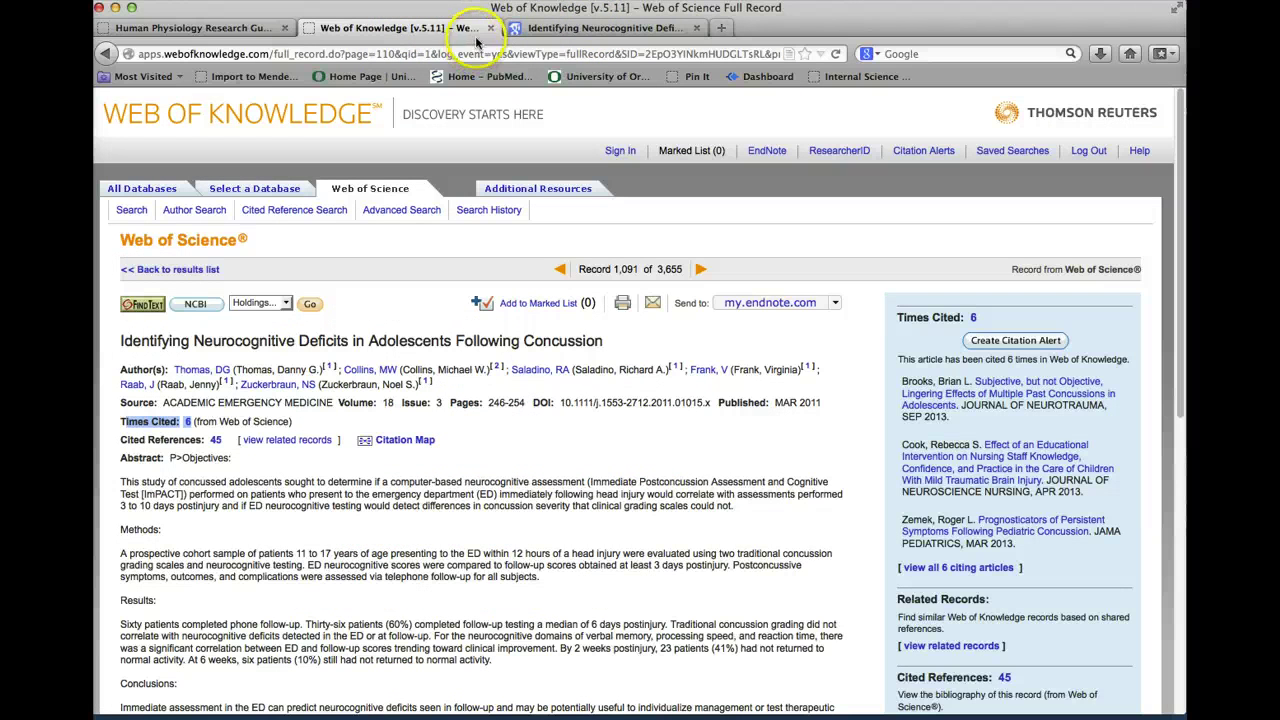
click(557, 30)
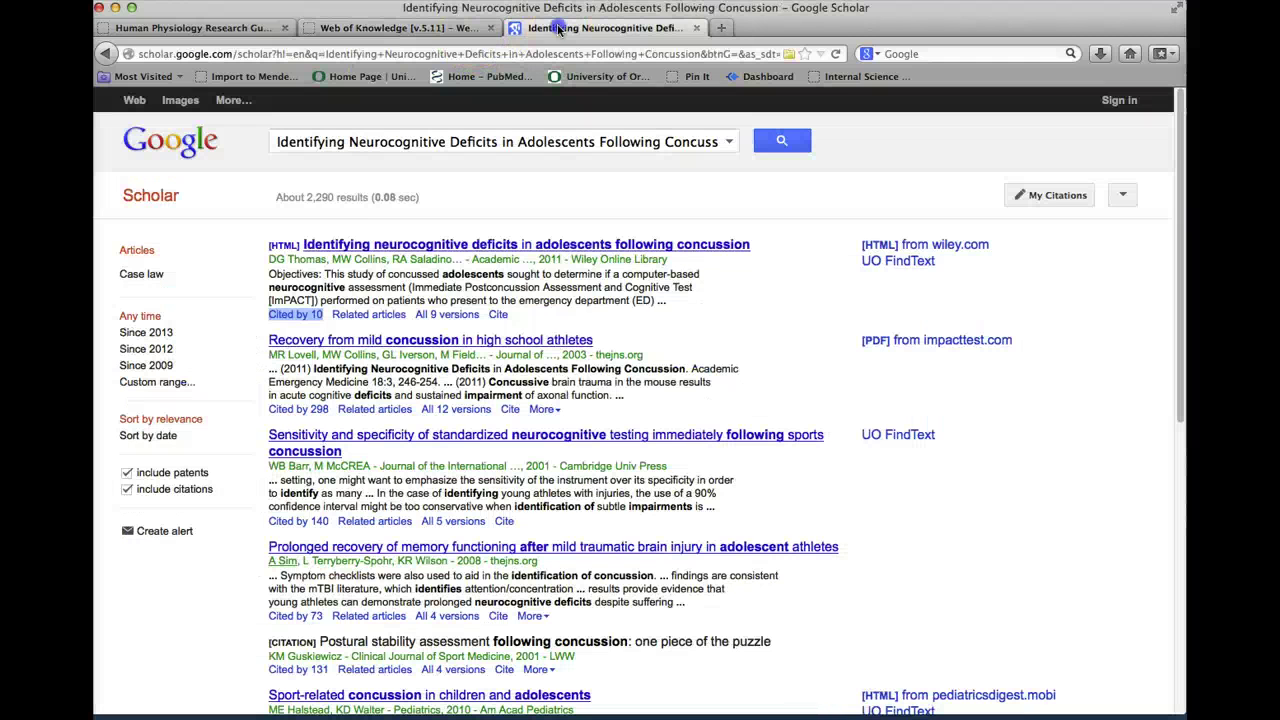